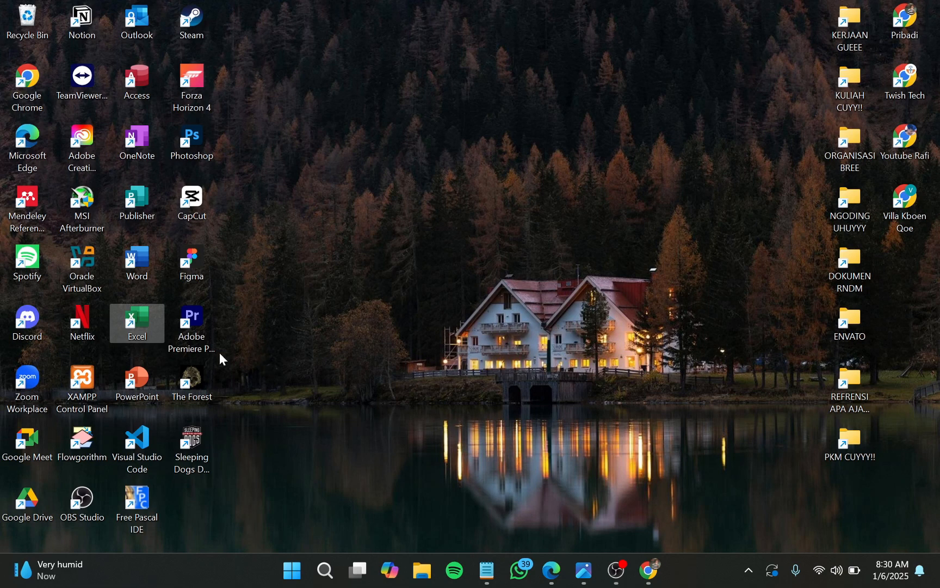
Launch Excel, view the categories for sending feedback to Microsoft, and dismiss the feedback window
double_click(148, 314)
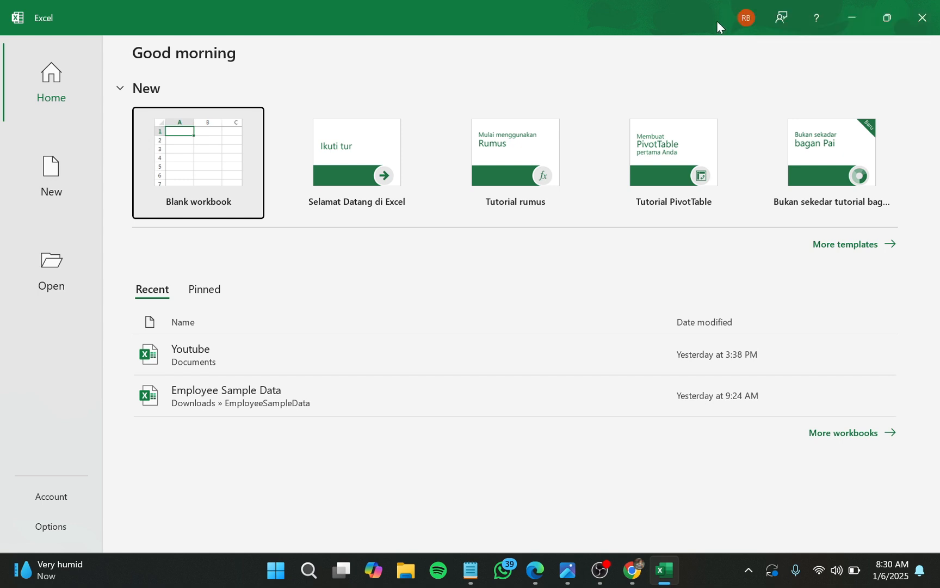
click(780, 20)
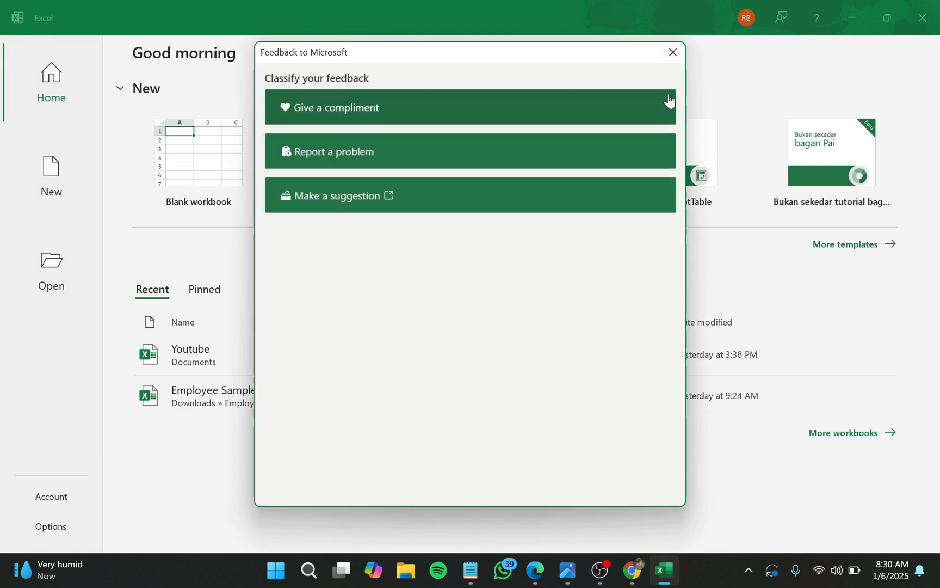
click(674, 52)
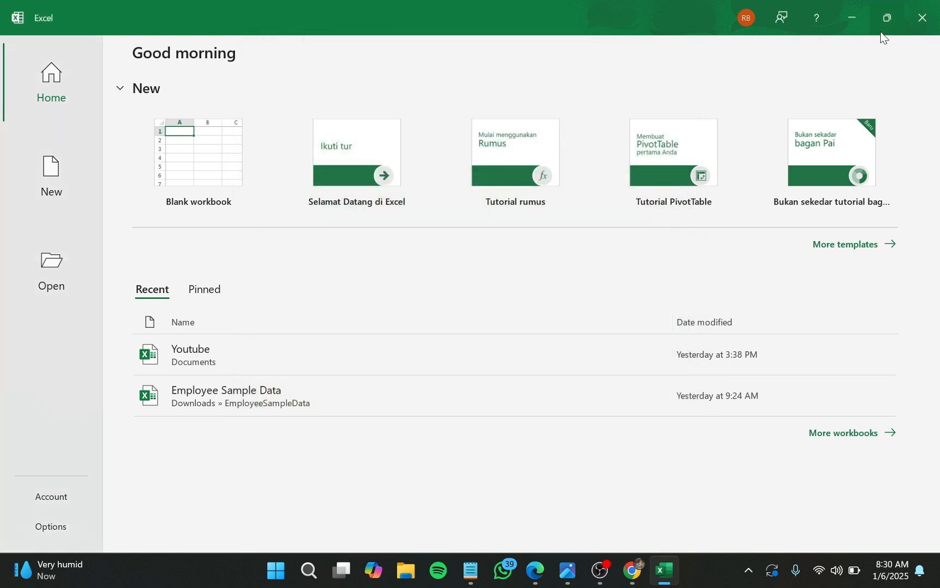
Read the online help article about the Backstage view and return to Excel's start screen
click(817, 19)
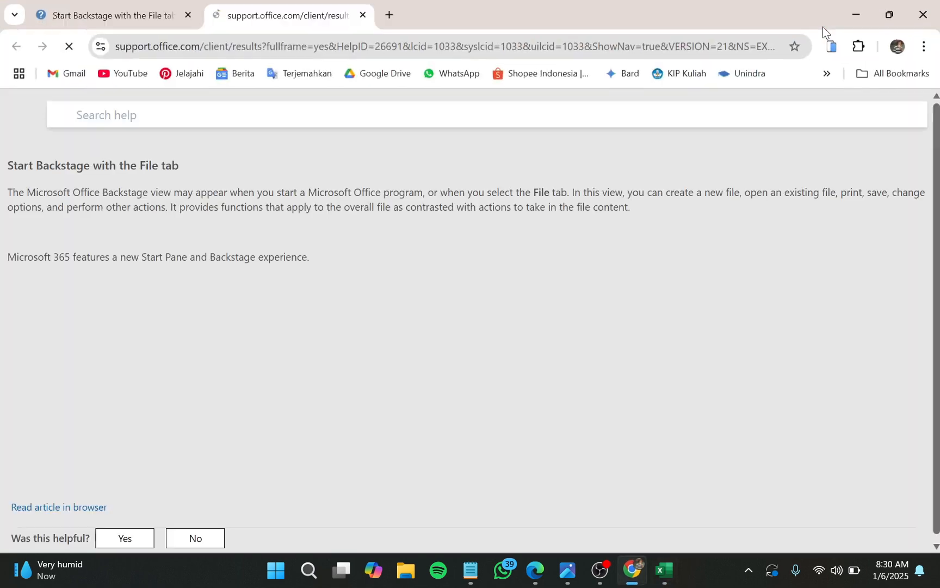
scroll(327, 297, down, 10)
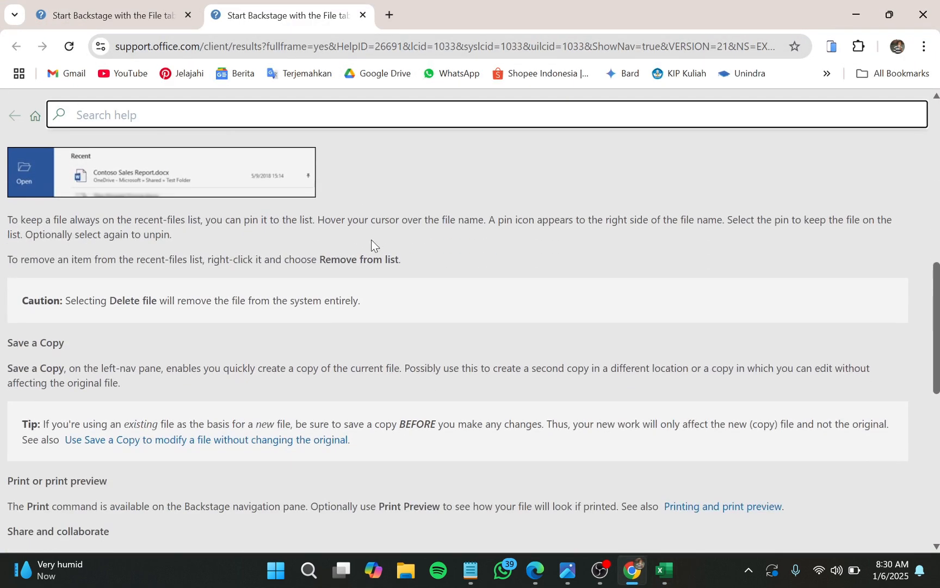
scroll(371, 239, up, 11)
scroll(371, 239, down, 3)
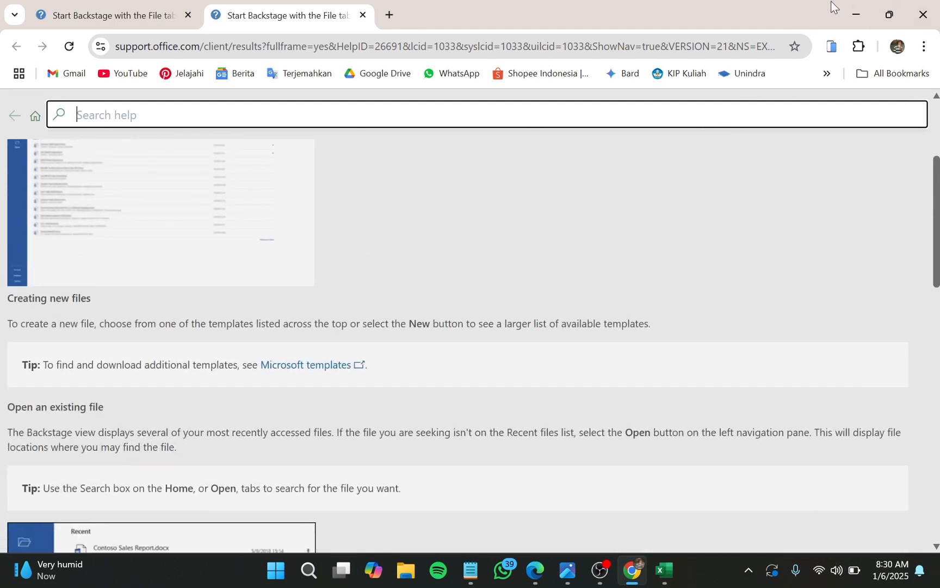
scroll(528, 417, down, 3)
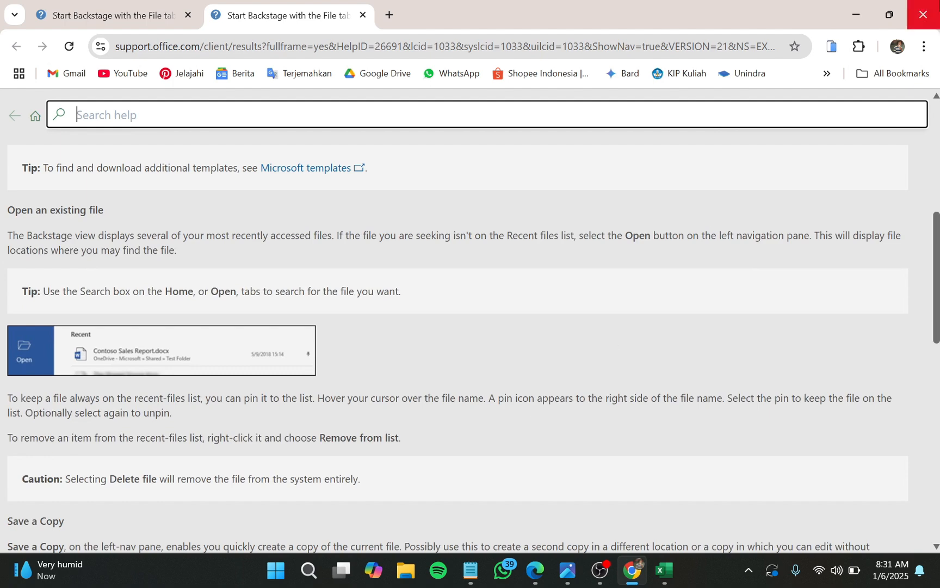
click(854, 13)
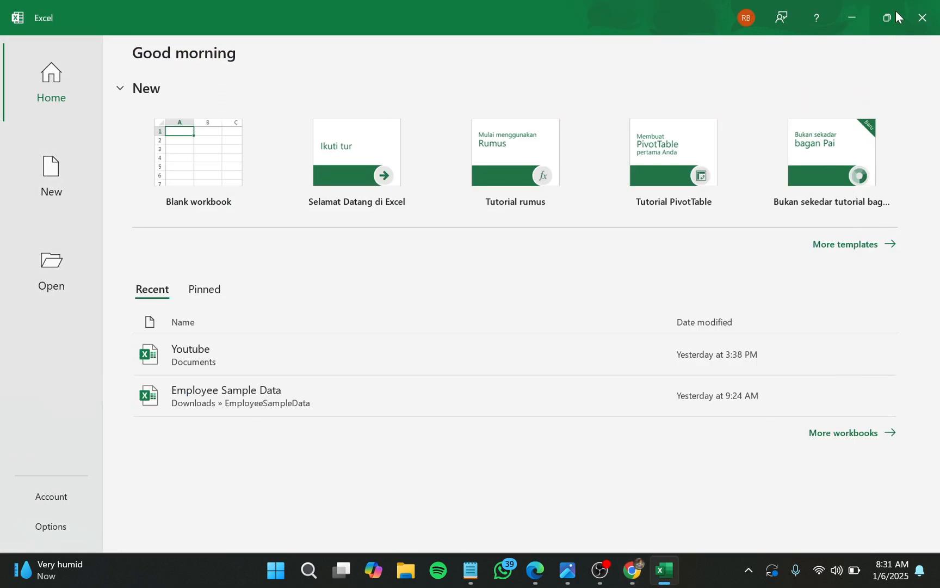
mouse_move(889, 14)
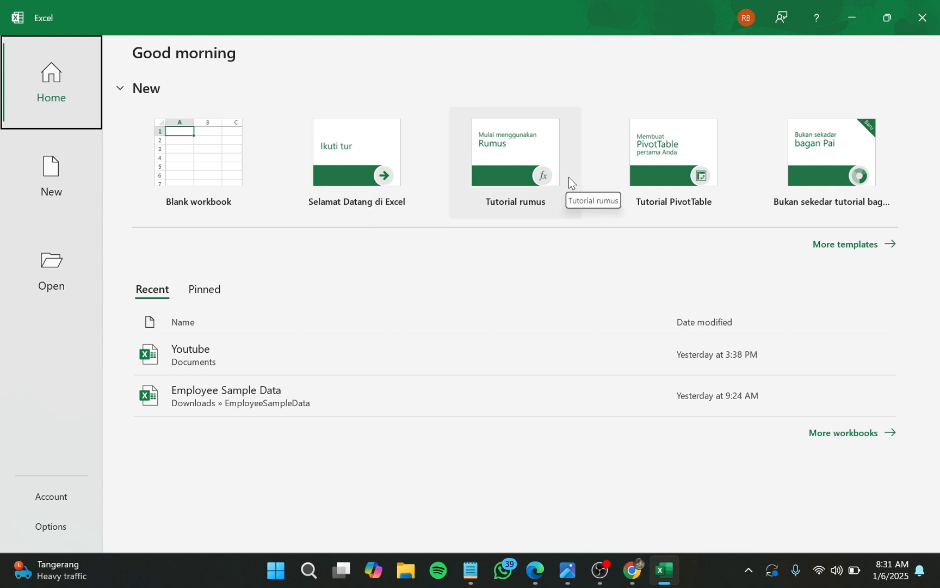
Browse the full gallery of available workbook templates and return to the Home page
click(846, 246)
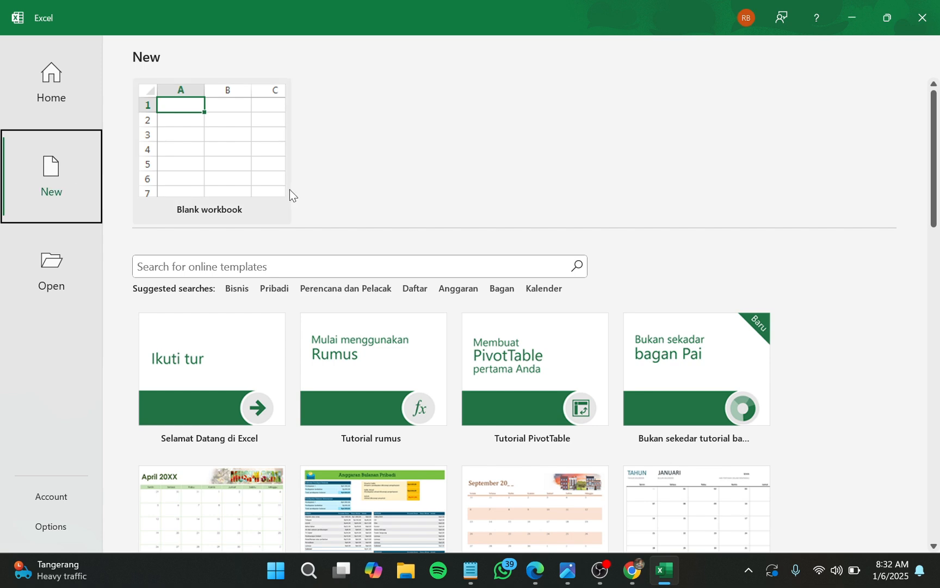
scroll(290, 189, down, 3)
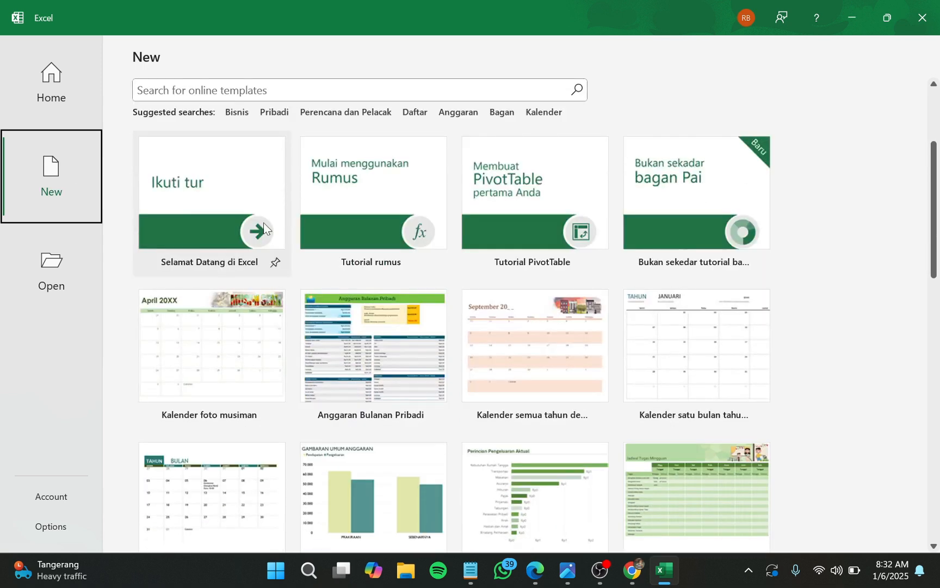
scroll(613, 359, down, 4)
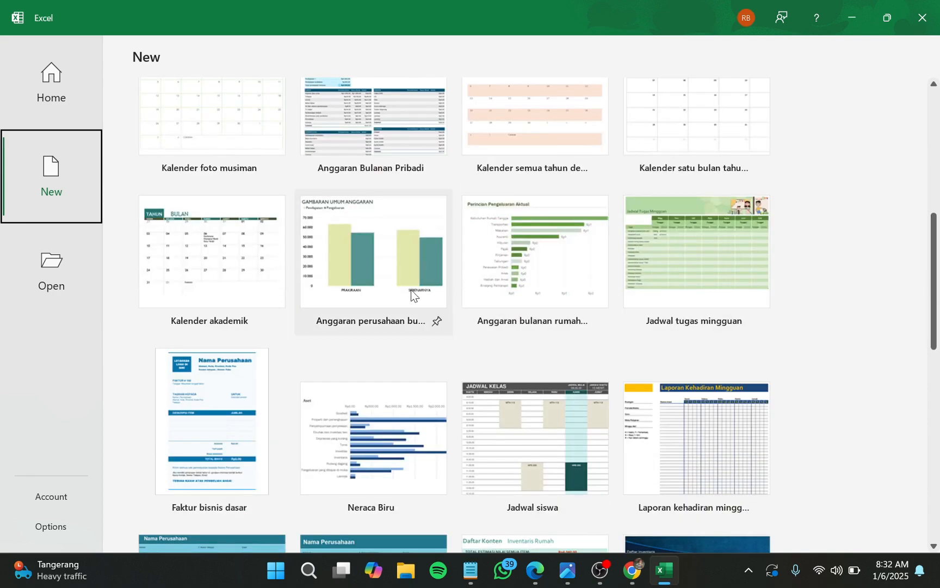
scroll(378, 297, down, 3)
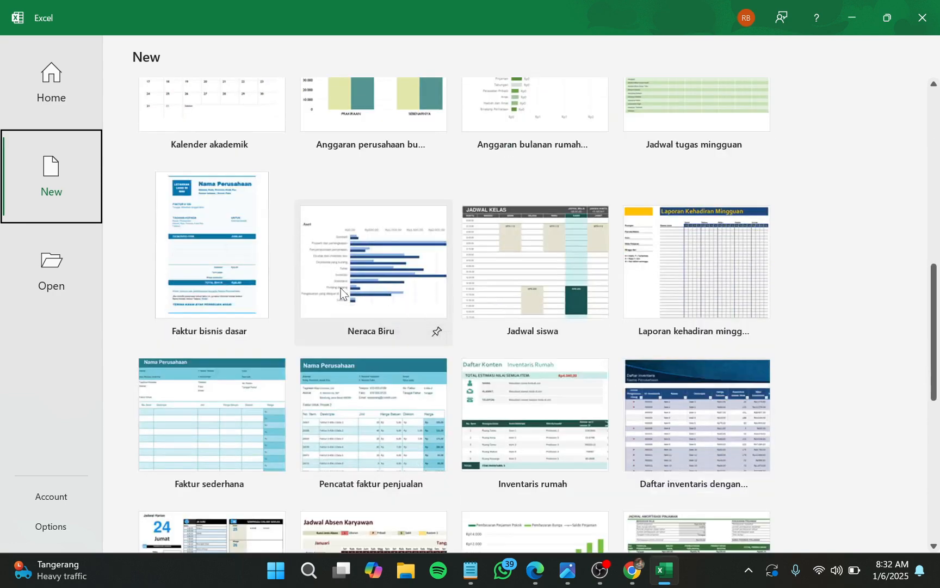
scroll(284, 264, down, 4)
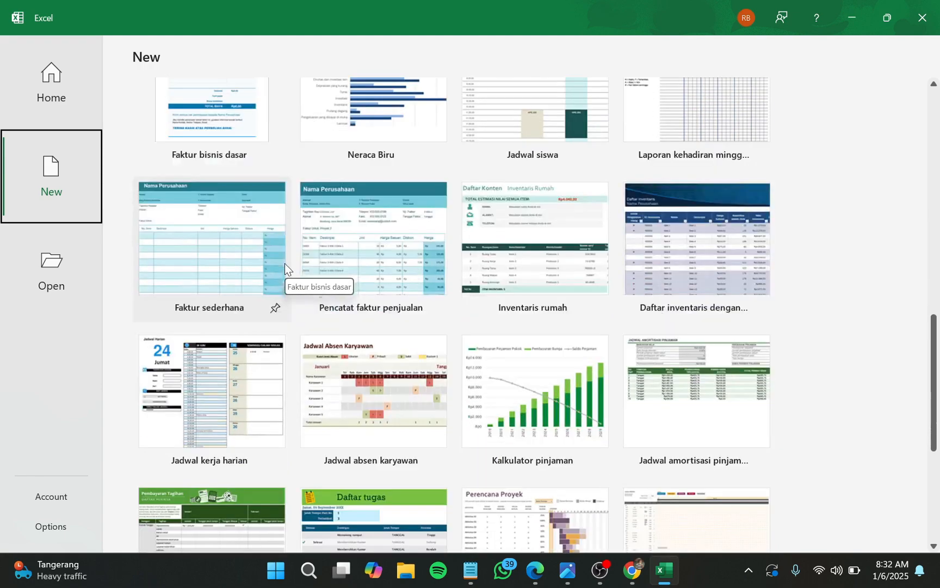
scroll(284, 264, down, 7)
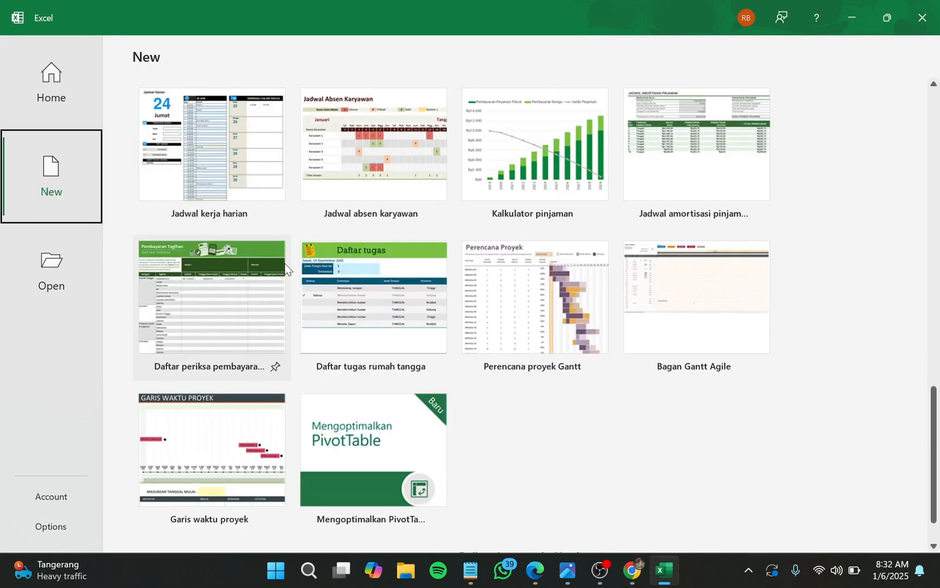
scroll(284, 264, up, 15)
scroll(284, 264, up, 3)
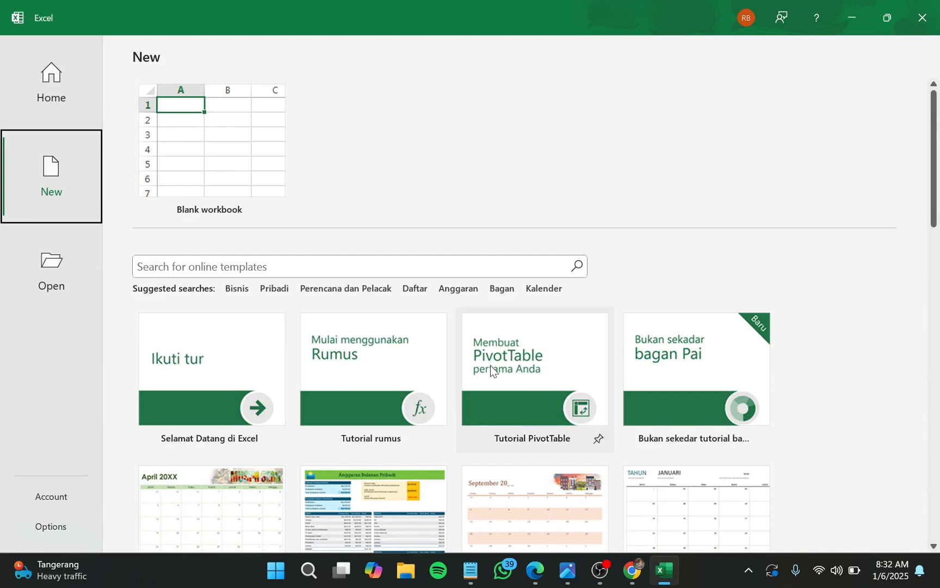
scroll(458, 391, down, 3)
scroll(458, 391, up, 3)
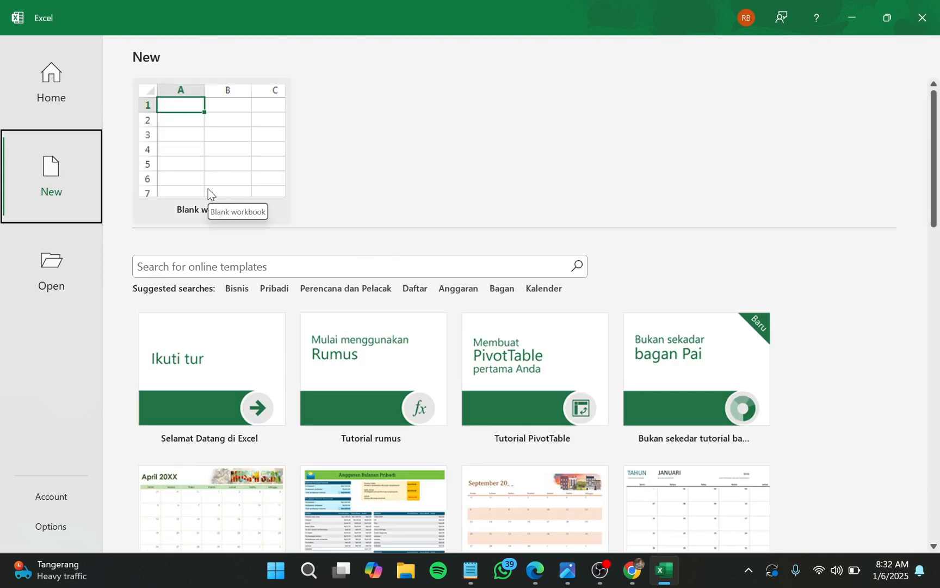
click(60, 93)
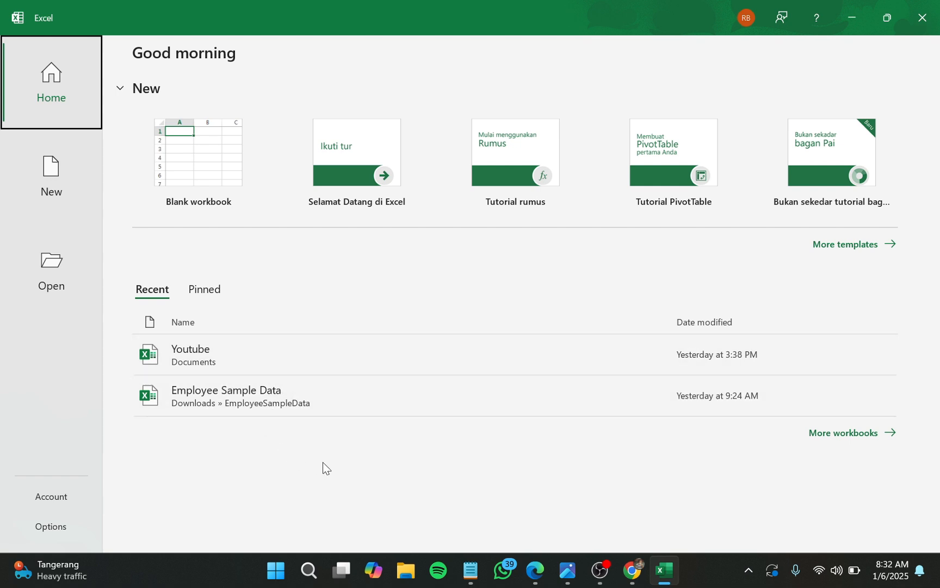
Pin the Youtube workbook and check it in the list of pinned files
click(205, 294)
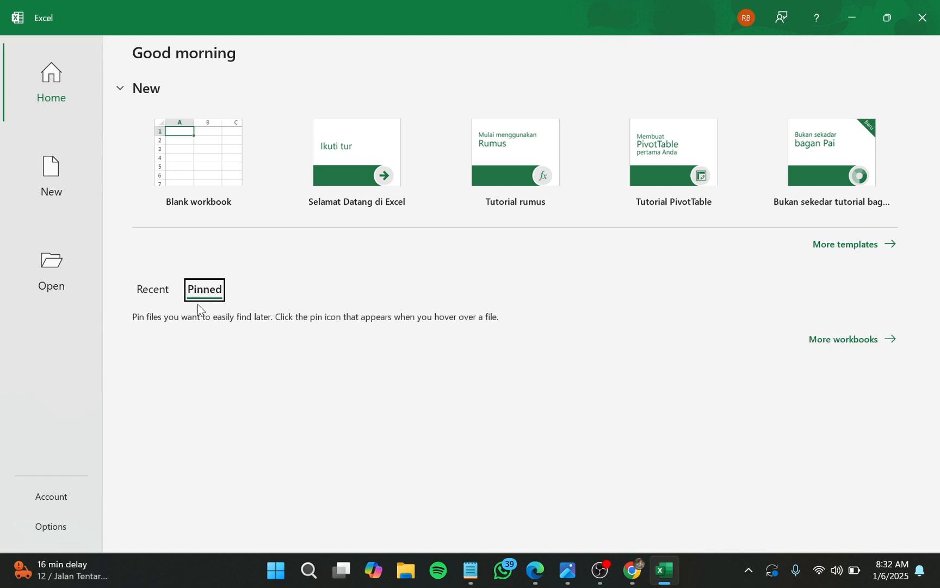
click(153, 292)
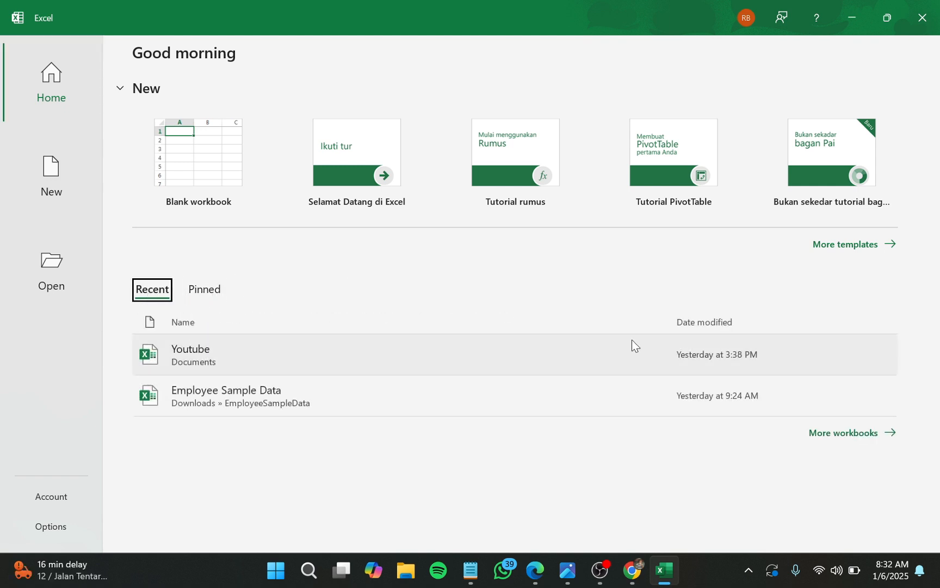
click(652, 354)
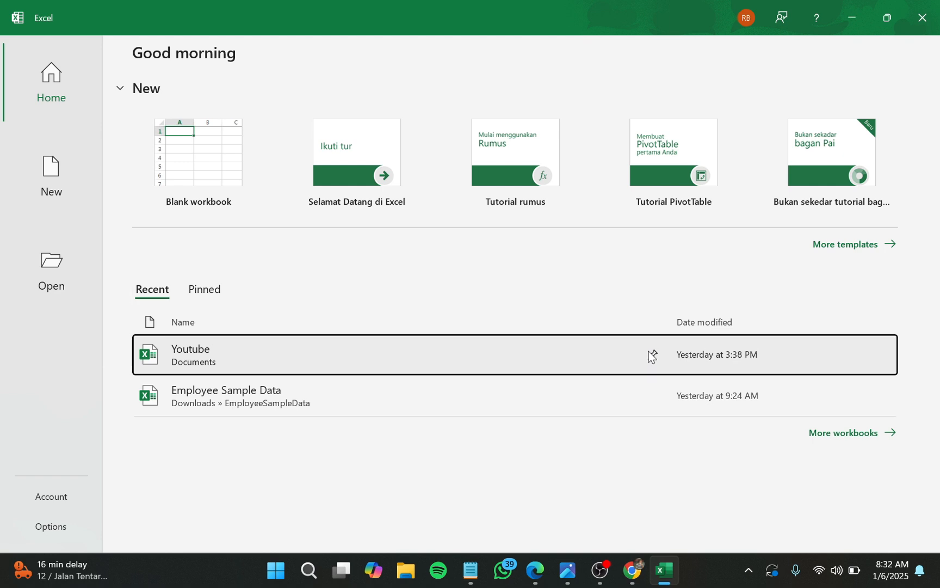
click(653, 355)
click(212, 294)
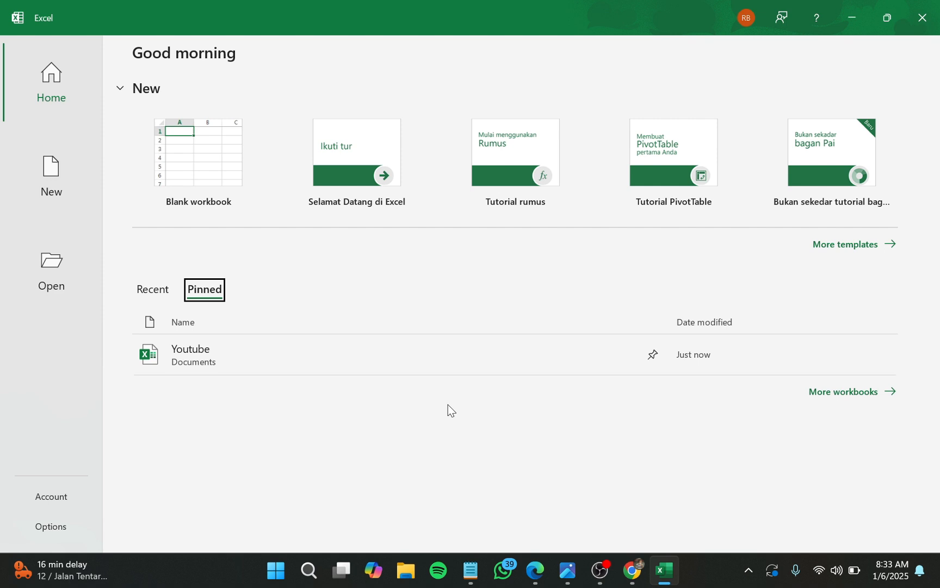
click(154, 287)
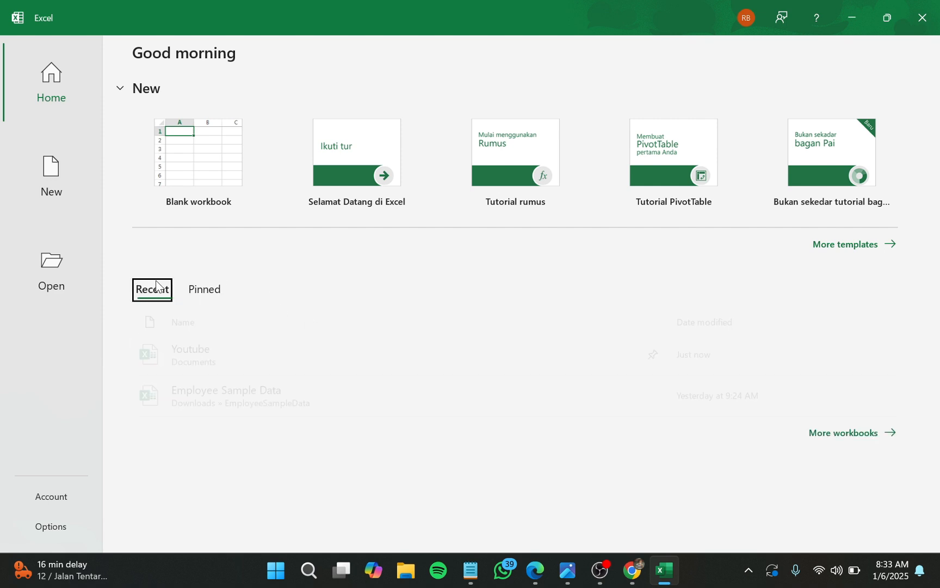
Examine the places for opening more workbooks: recent folders, OneDrive - Personal, and the Documents folder on This PC
click(844, 433)
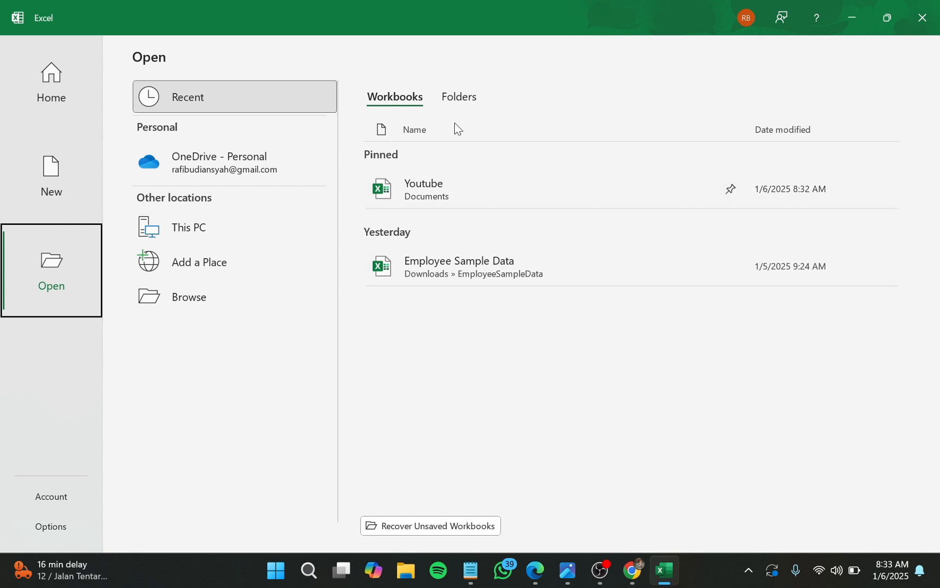
click(461, 95)
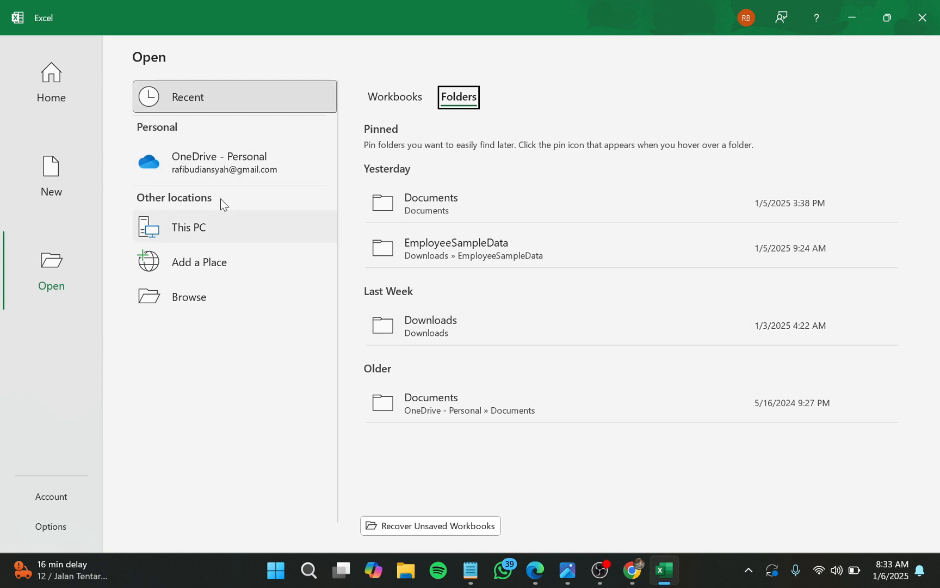
click(252, 166)
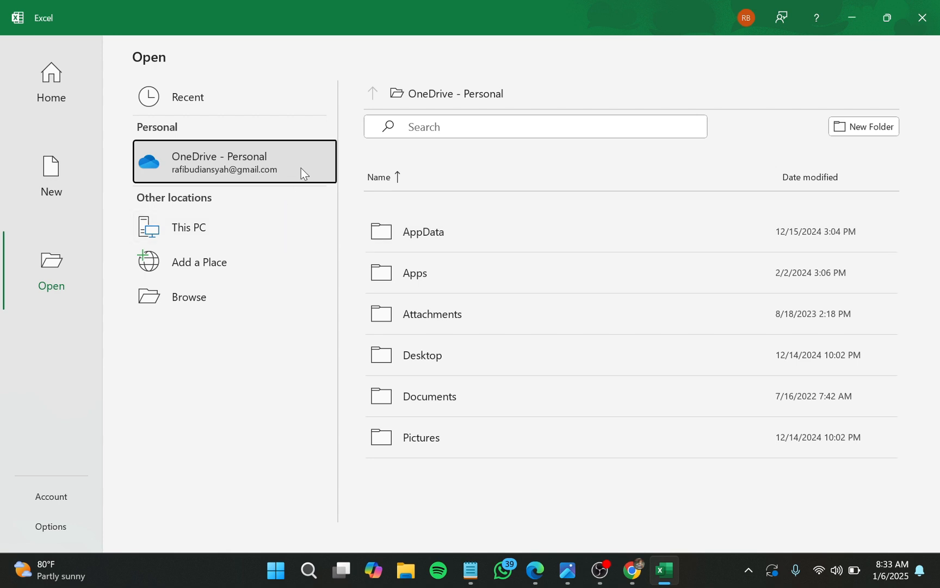
click(177, 228)
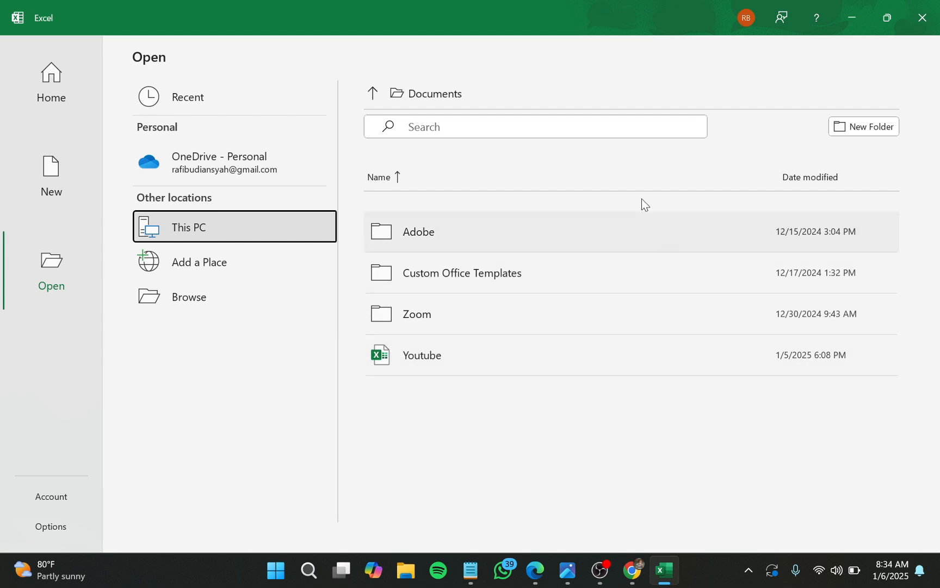
click(602, 123)
key(Escape)
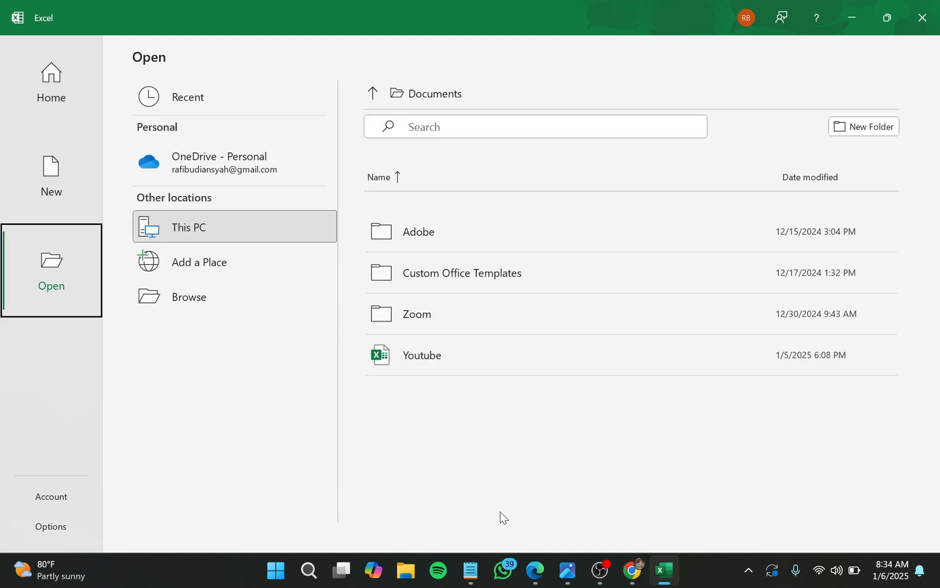
Browse the computer's Music folder for Excel files and cancel without opening anything
click(254, 288)
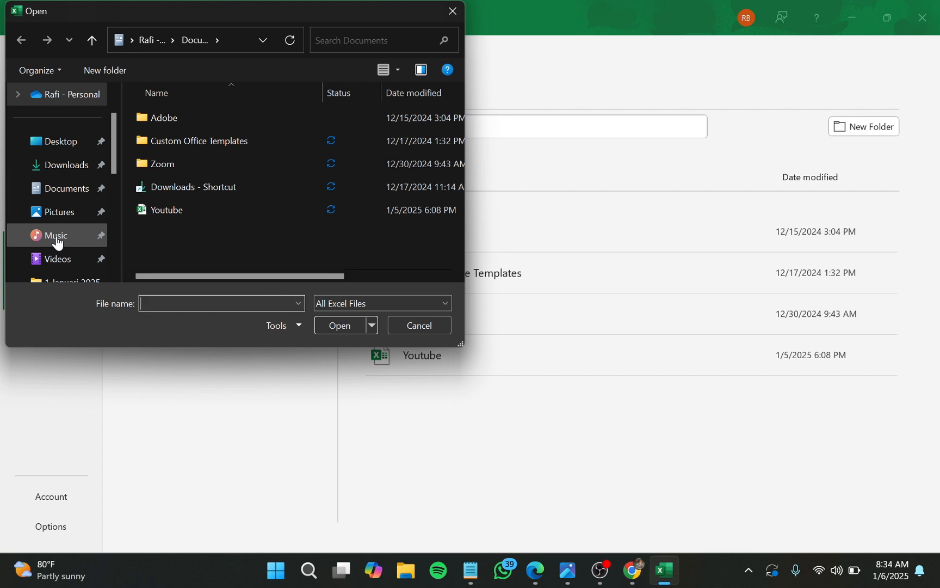
click(88, 231)
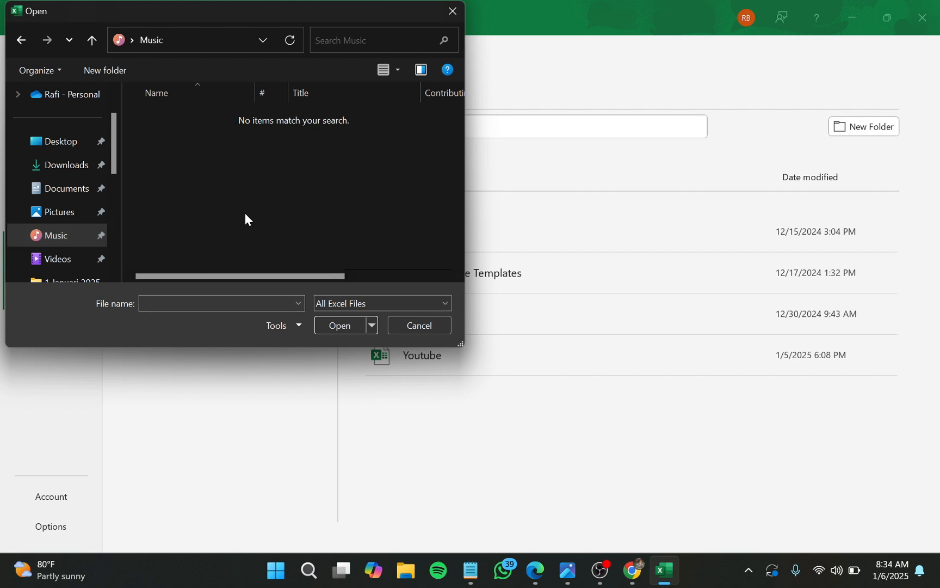
click(419, 326)
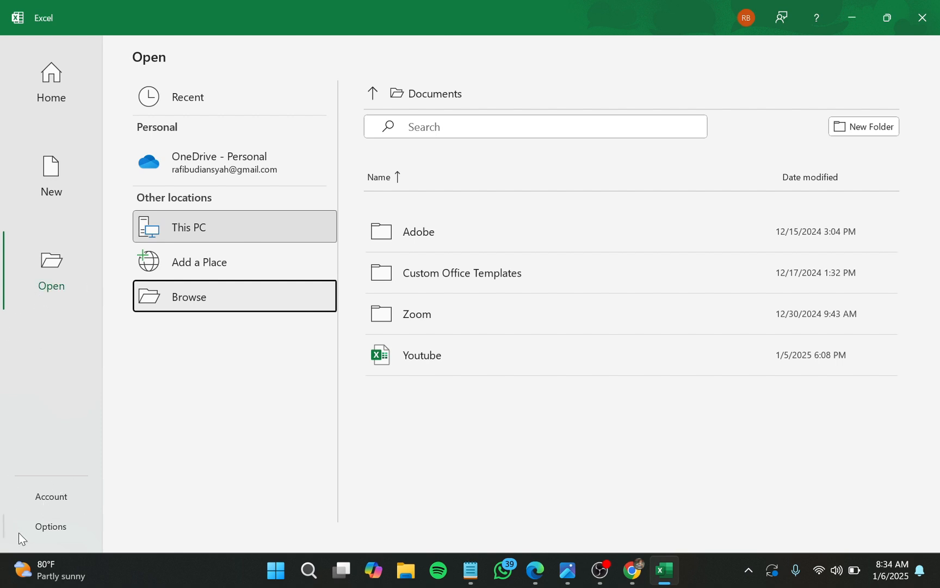
Review the account and product information, including the Office update options, and return to the Home page
click(55, 496)
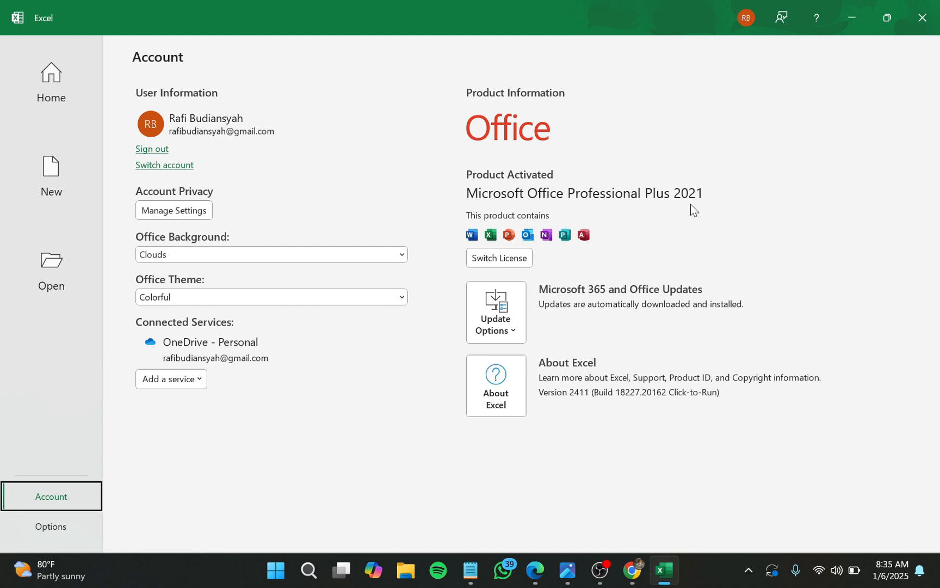
click(512, 340)
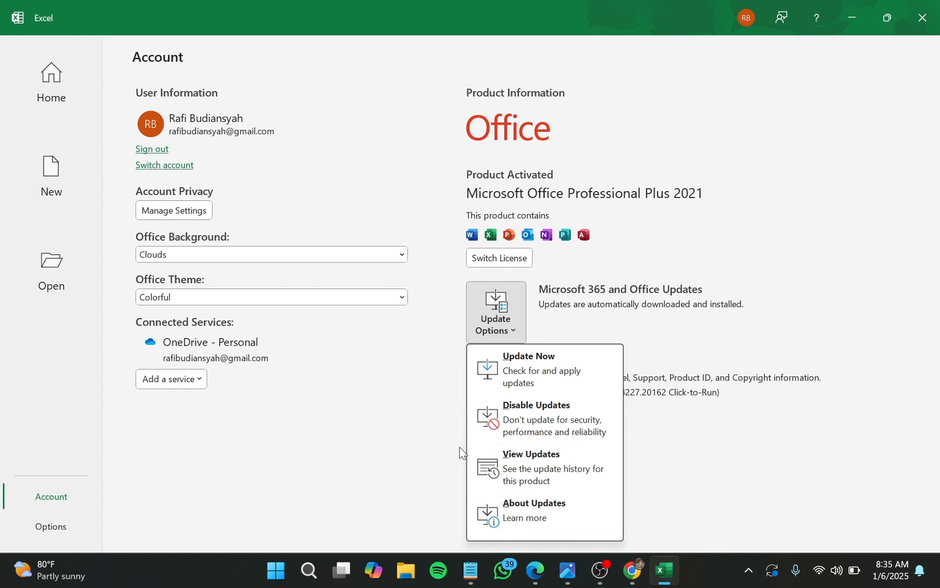
key(Escape)
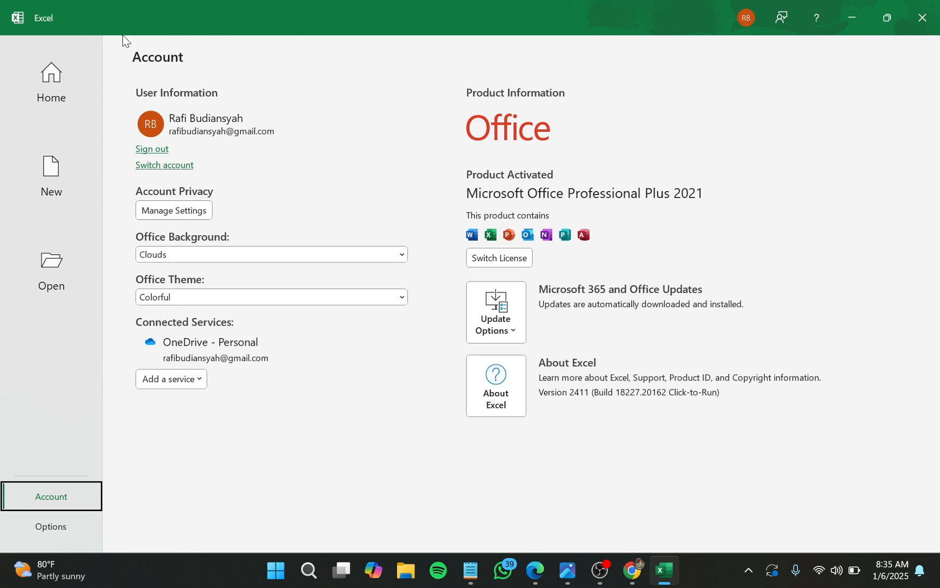
click(51, 81)
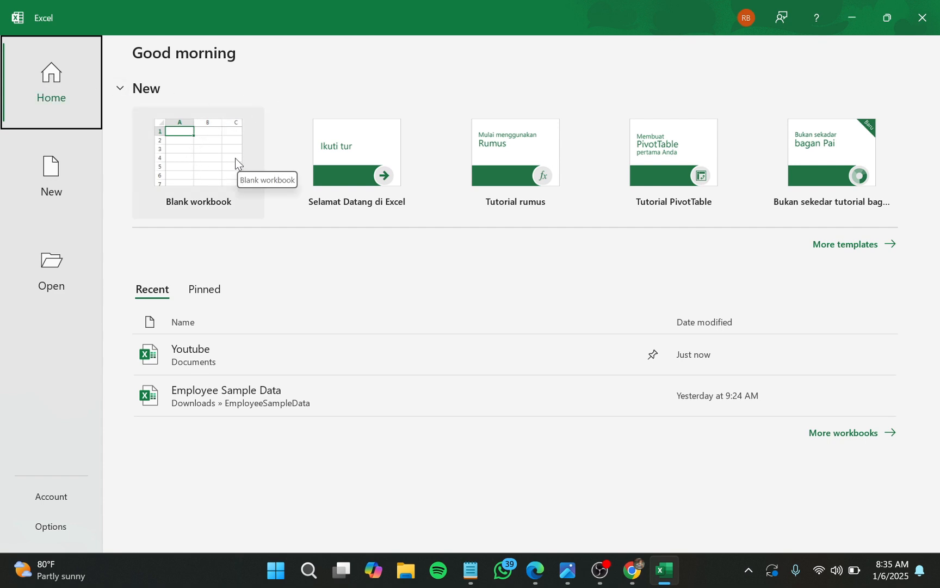
Create a blank workbook and check its save options without saving it
click(194, 132)
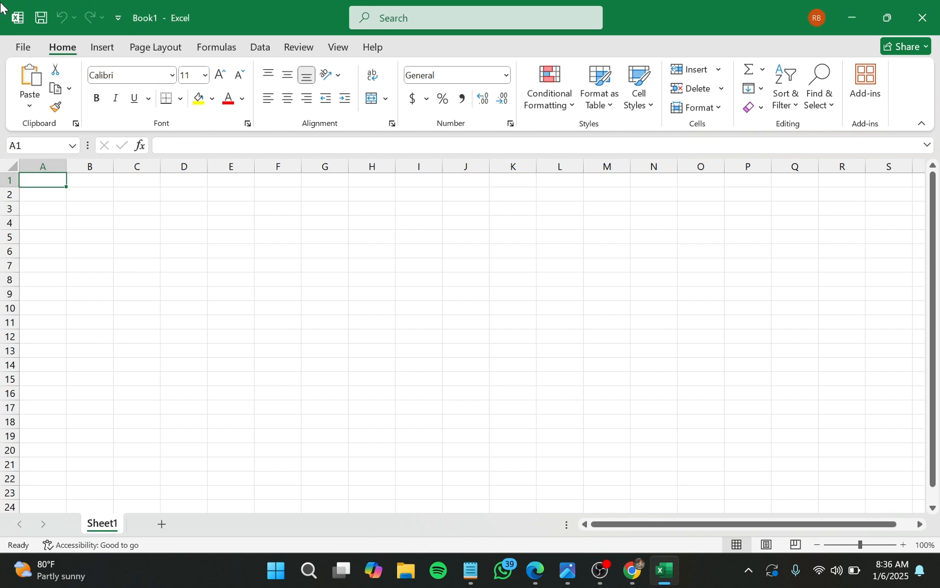
click(38, 12)
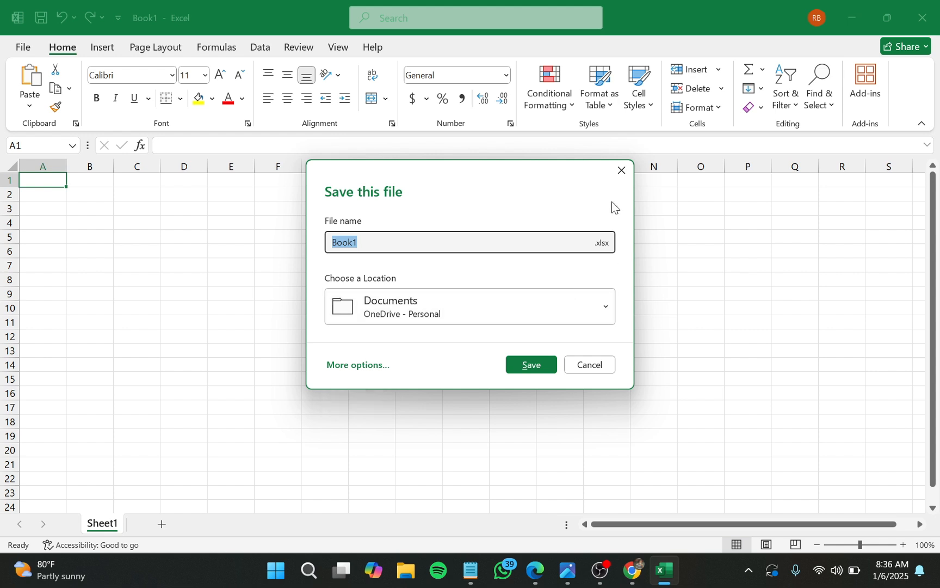
click(622, 174)
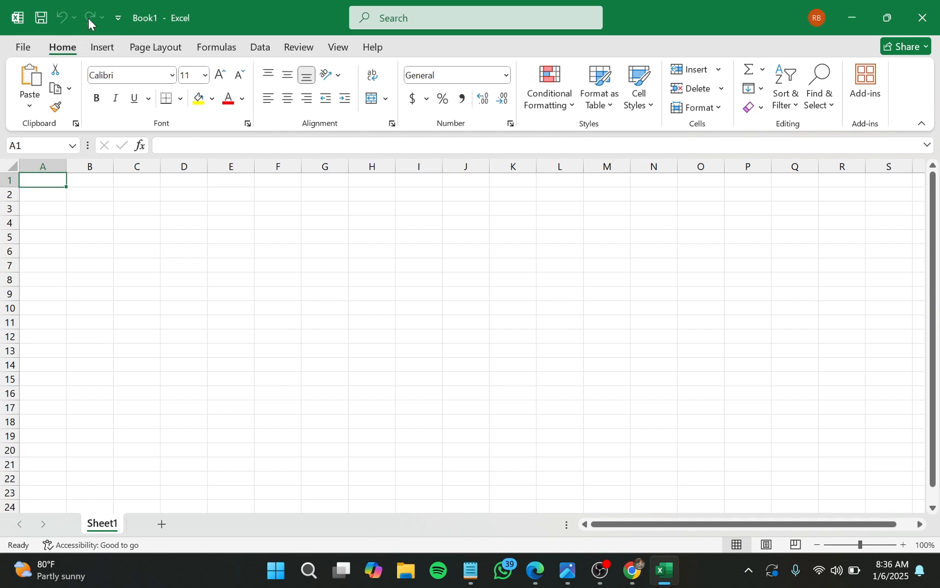
Add Quick Print to the Quick Access Toolbar, remove it again, and dismiss the chat notification
click(119, 18)
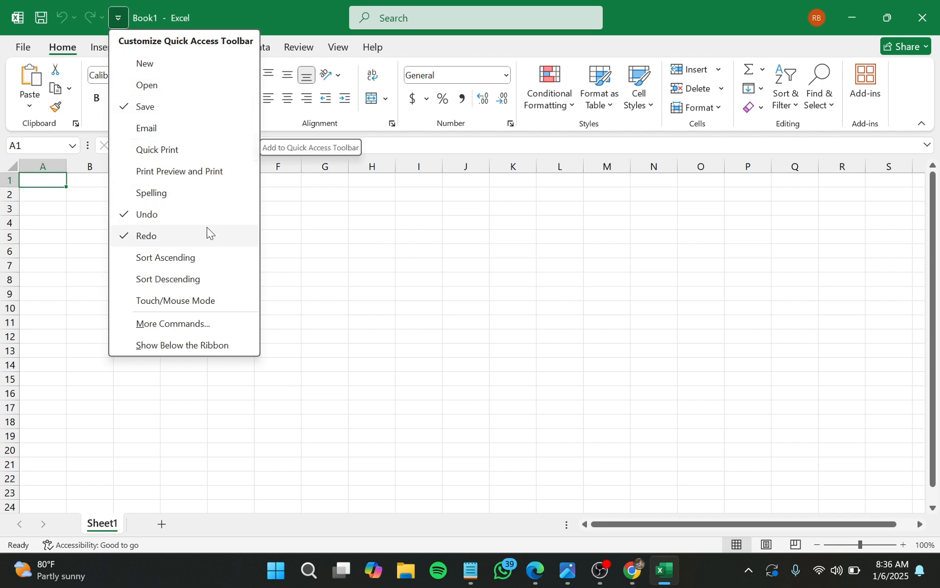
click(202, 146)
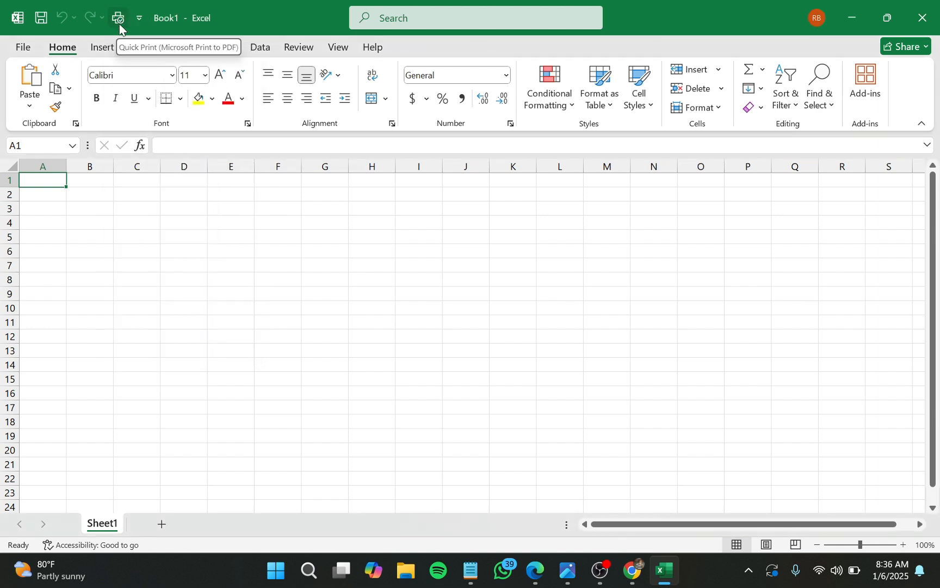
click(140, 19)
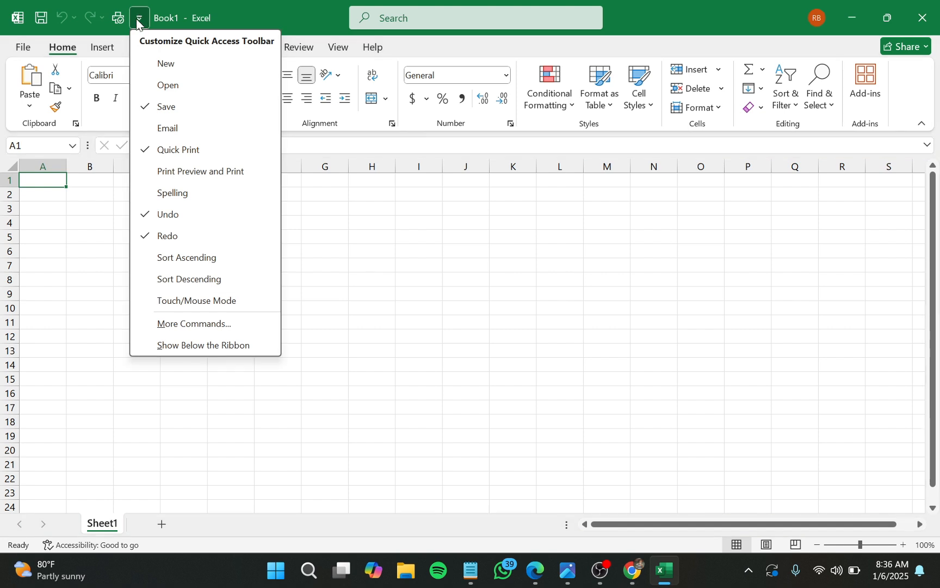
click(217, 157)
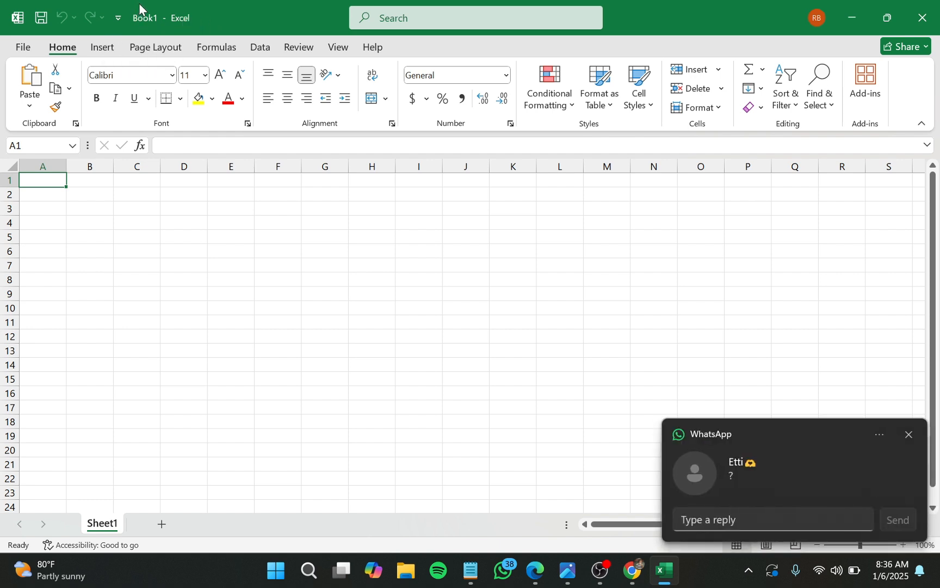
click(906, 434)
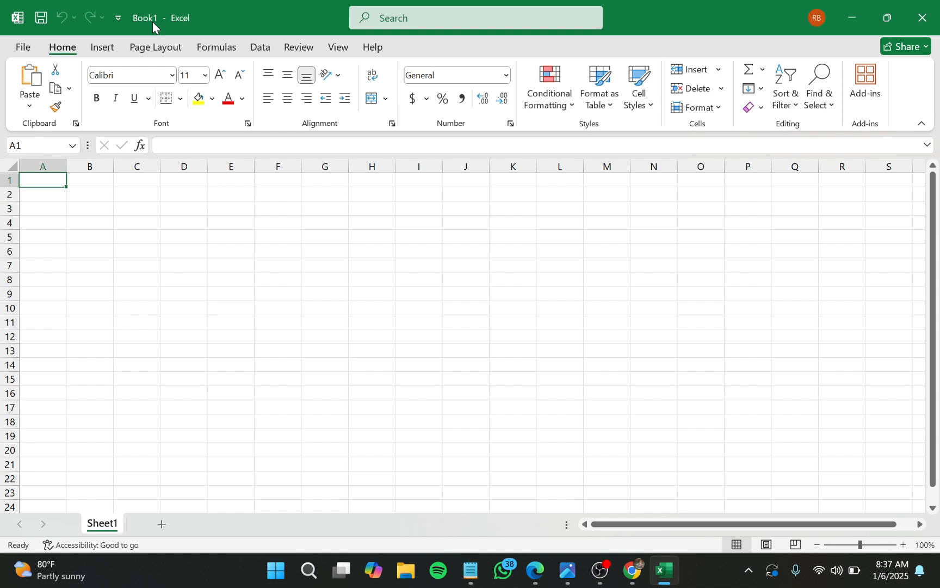
Save the workbook as "Eps 1" in the Documents folder on OneDrive - Personal
click(44, 21)
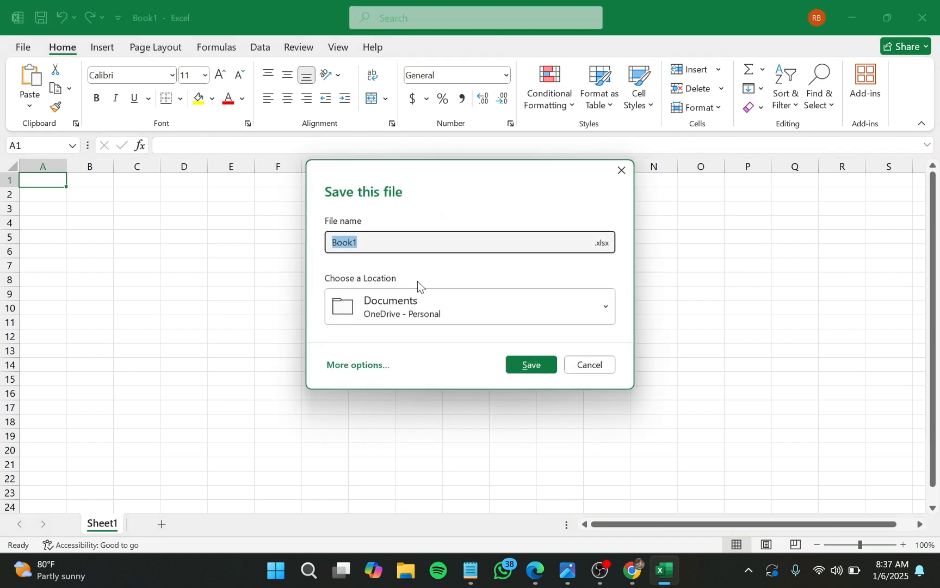
click(423, 312)
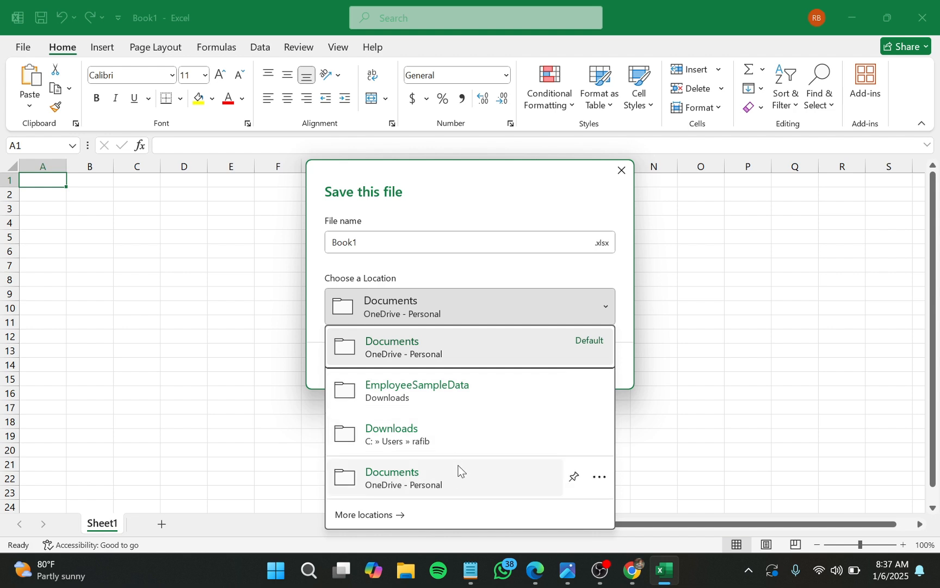
click(464, 340)
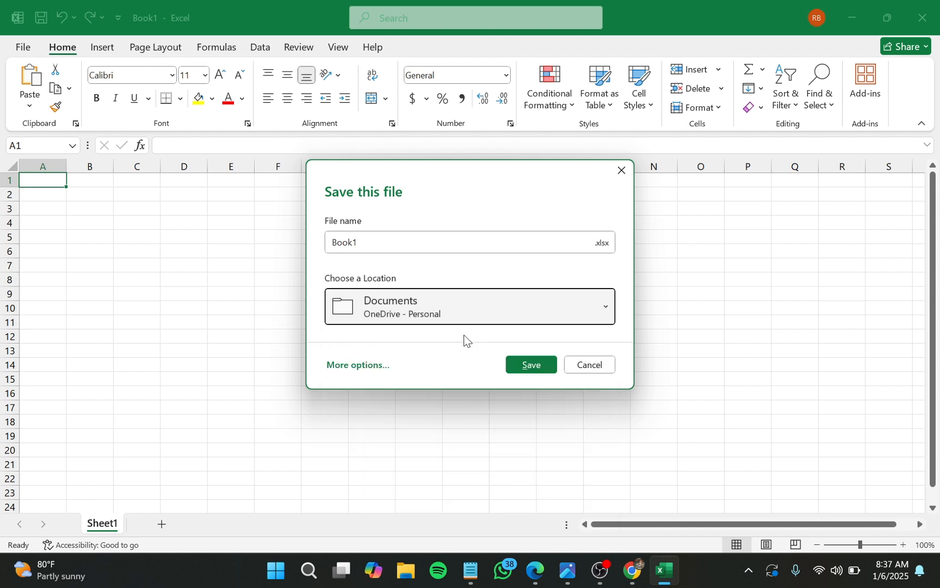
click(382, 243)
key(BackSpace)
text(Eps 1)
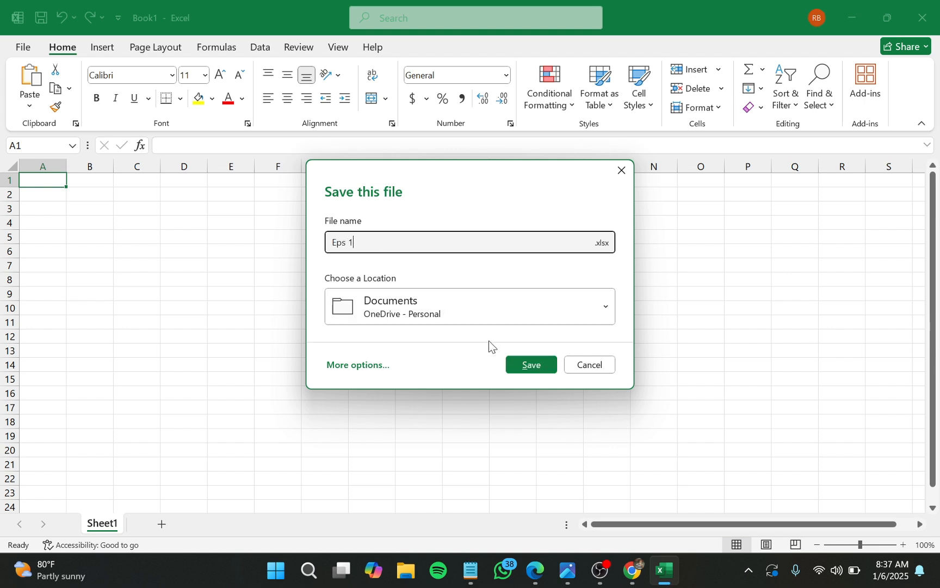
click(518, 363)
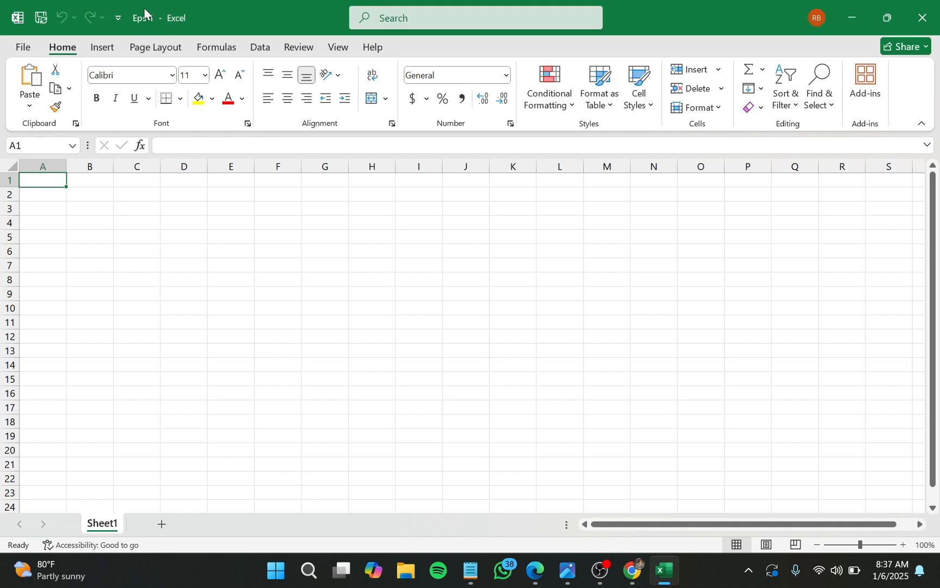
Review the search suggestions and the command sets for Home, Insert, Page Layout, Formulas, Data, Review, View and Help
click(435, 12)
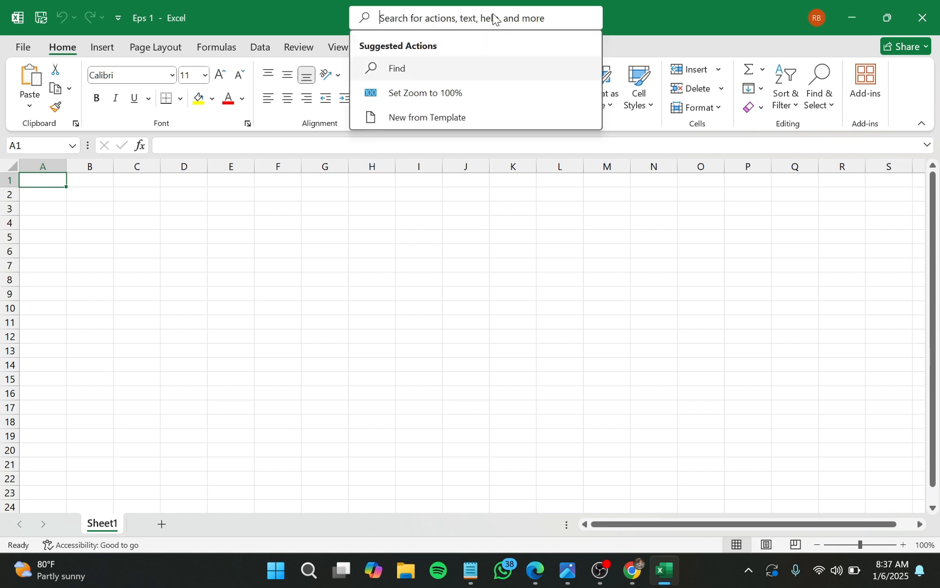
click(653, 10)
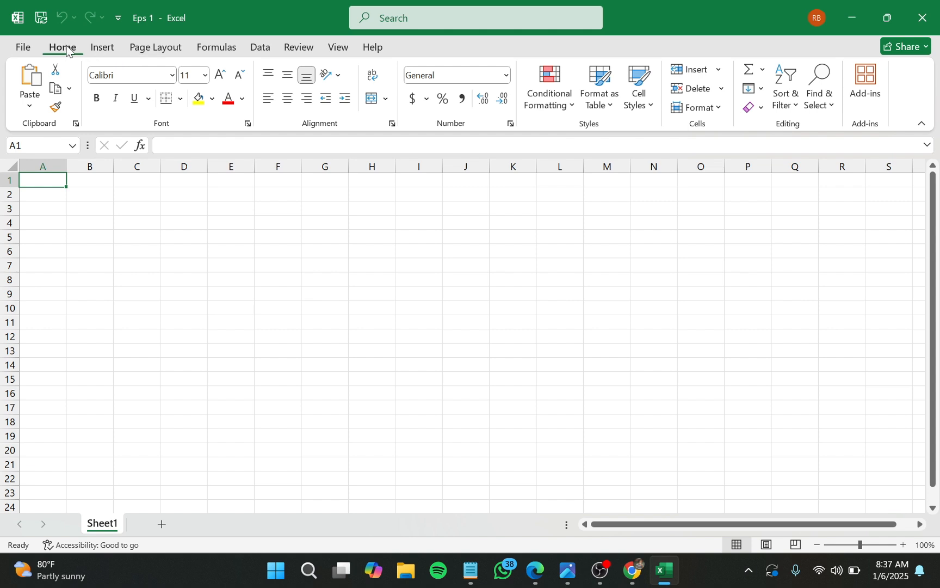
click(103, 48)
click(172, 48)
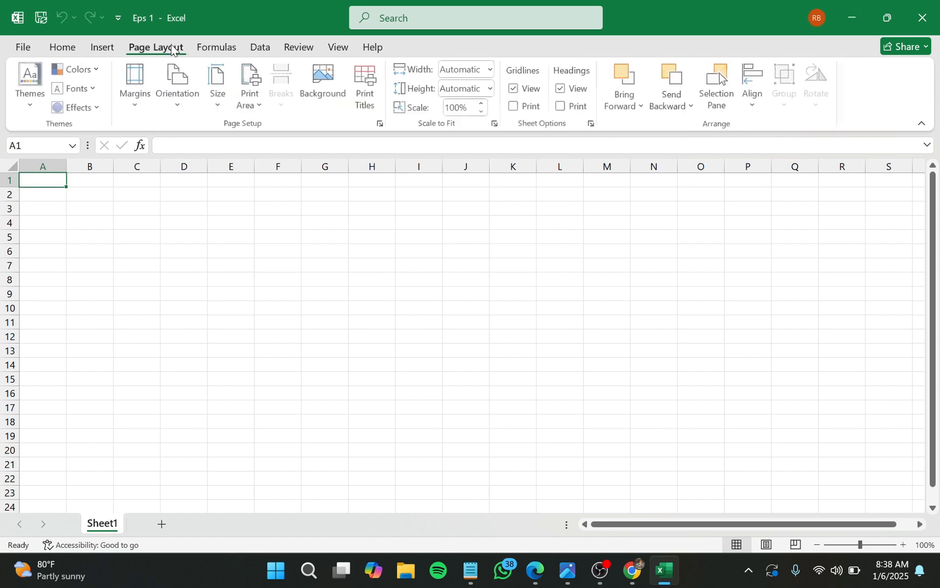
click(209, 47)
click(255, 49)
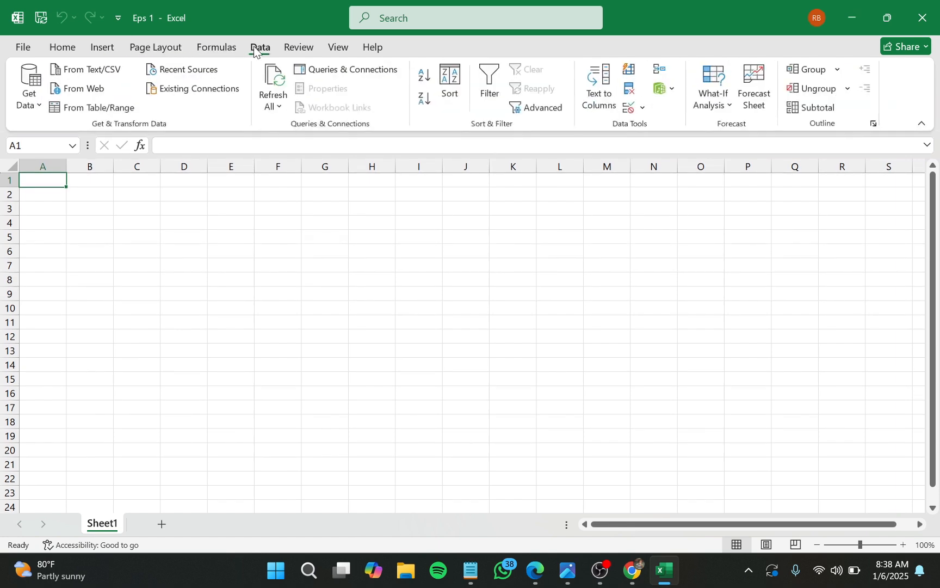
click(298, 48)
click(338, 48)
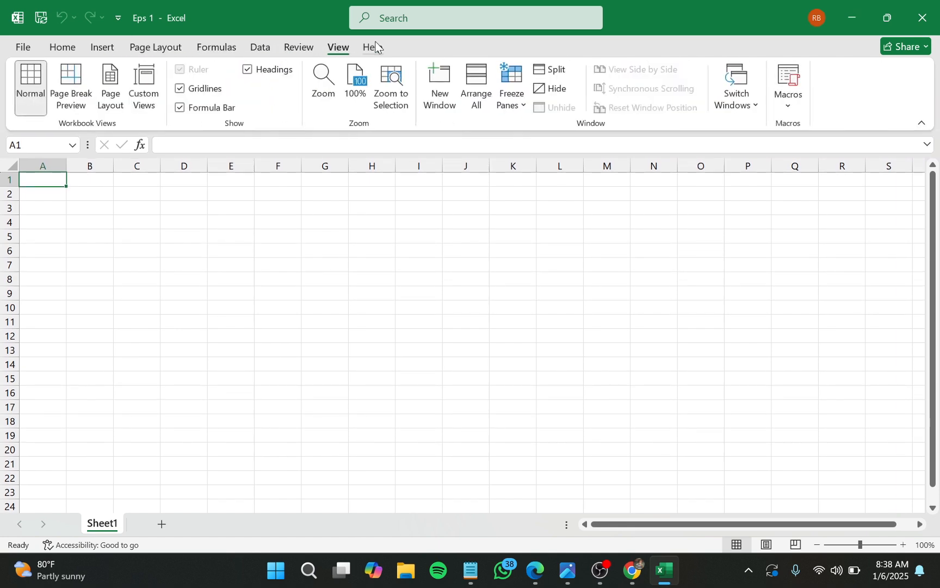
click(375, 47)
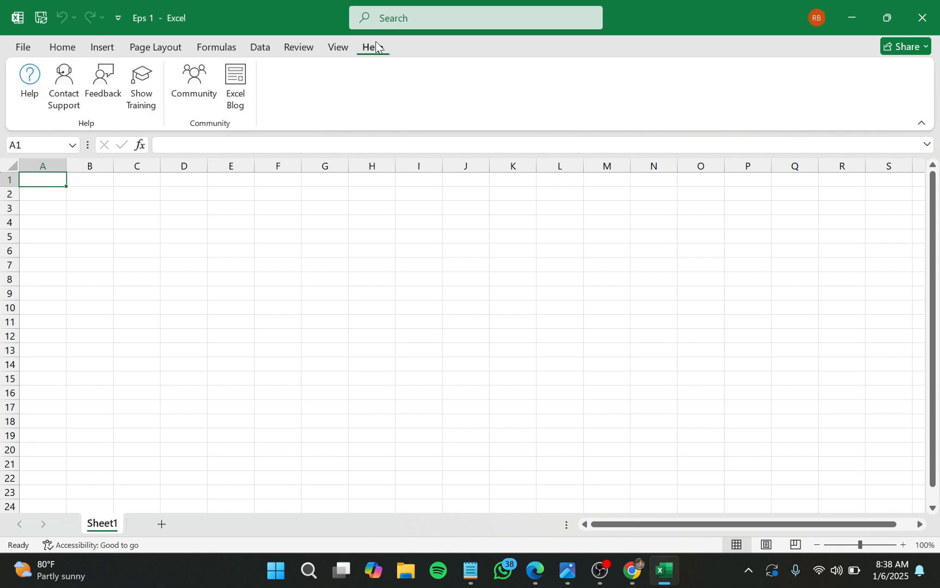
click(64, 48)
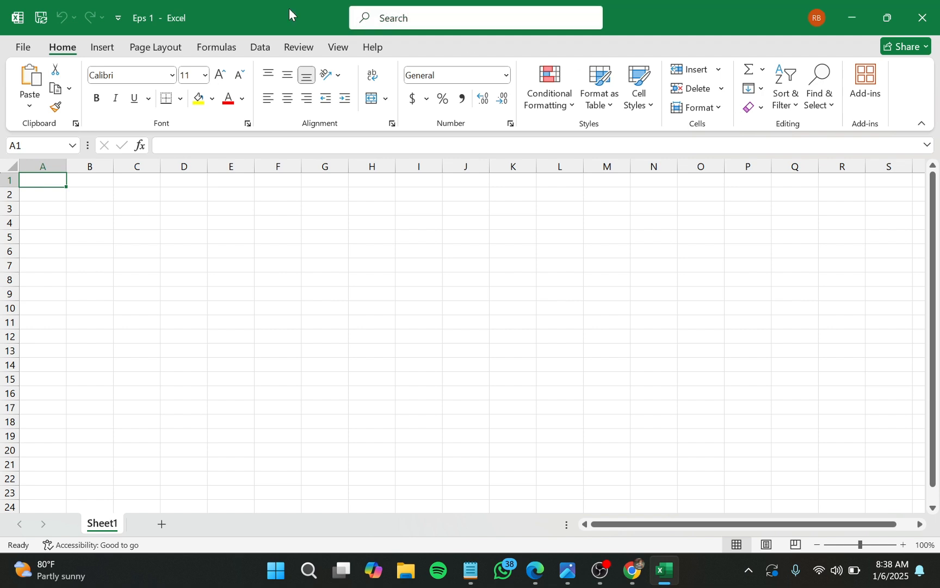
click(104, 52)
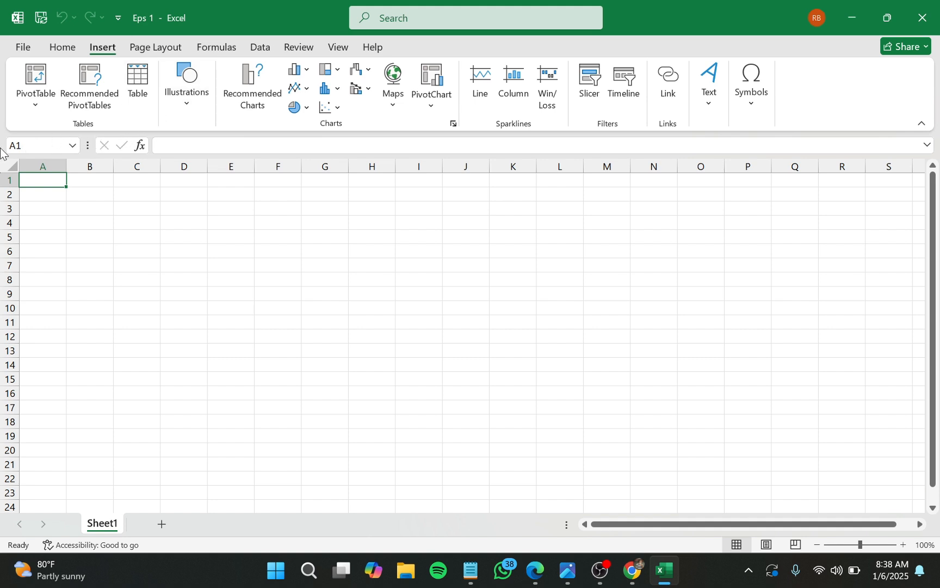
Demonstrate cell and row selection with cell D4 and the entire rows 4 to 6
click(64, 144)
click(191, 226)
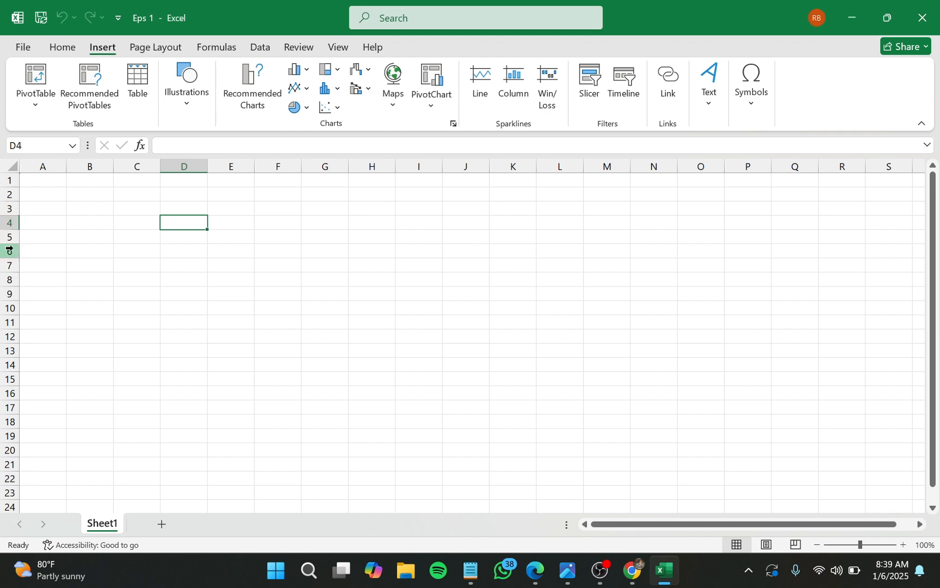
click(6, 209)
drag(9, 219, 17, 246)
click(17, 242)
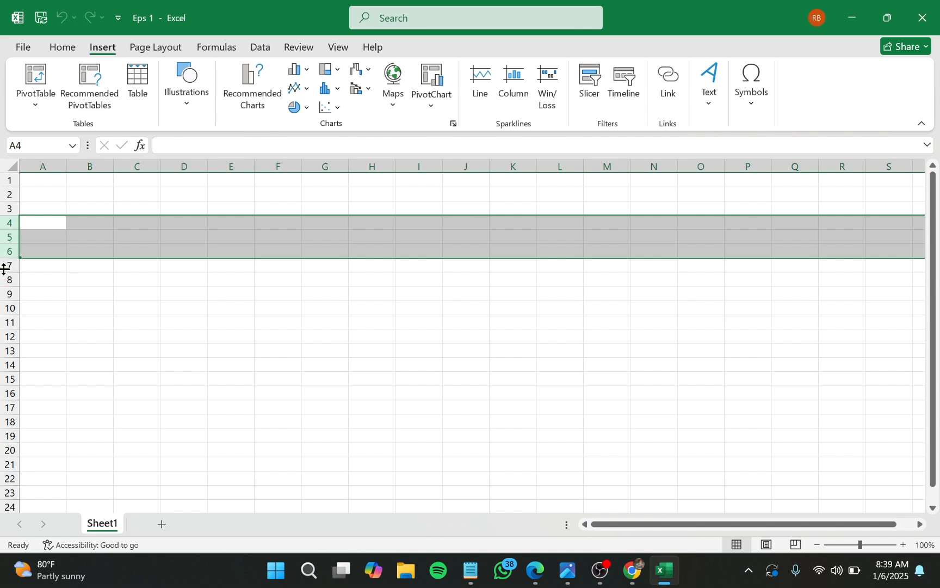
Demonstrate column selection with the whole of column A, and select single cells F6 and C4
click(49, 158)
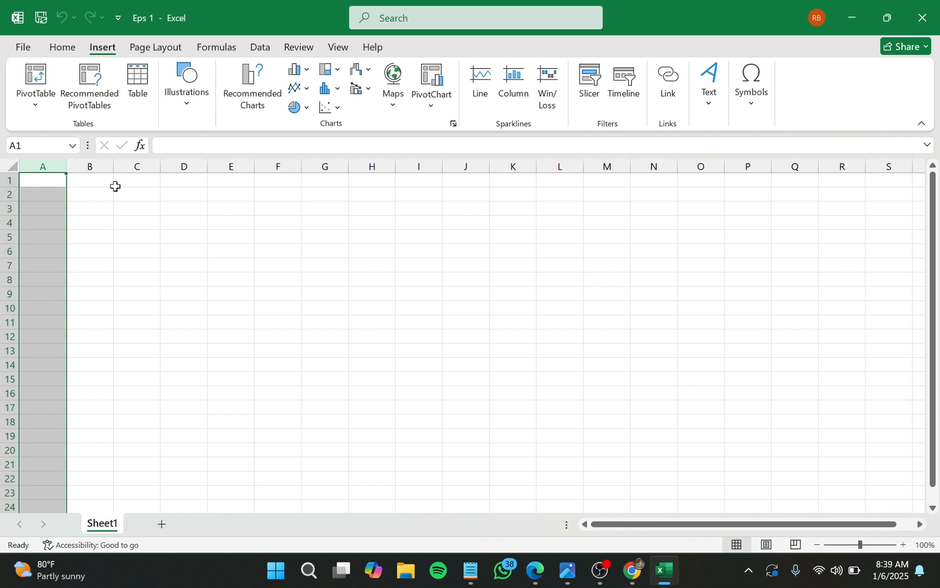
click(145, 226)
click(271, 247)
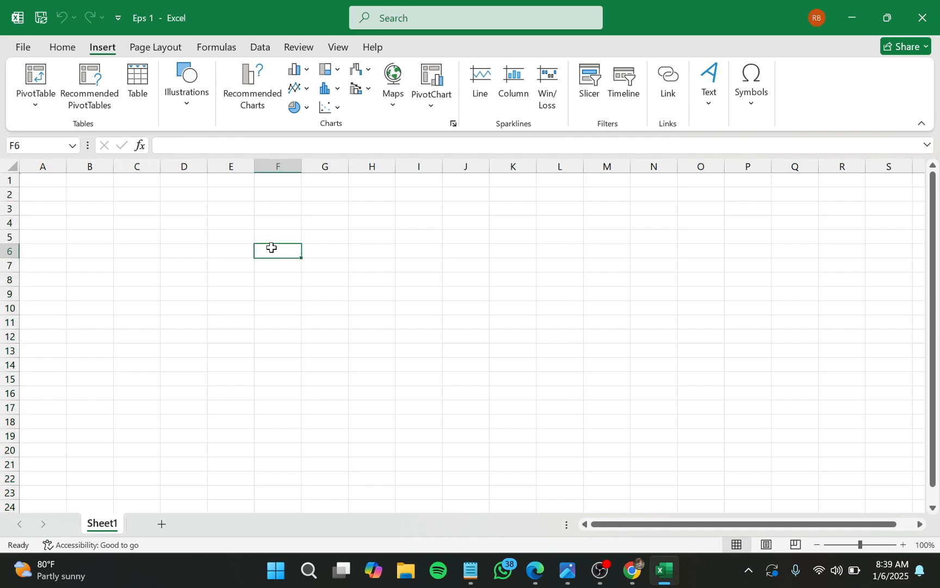
click(151, 221)
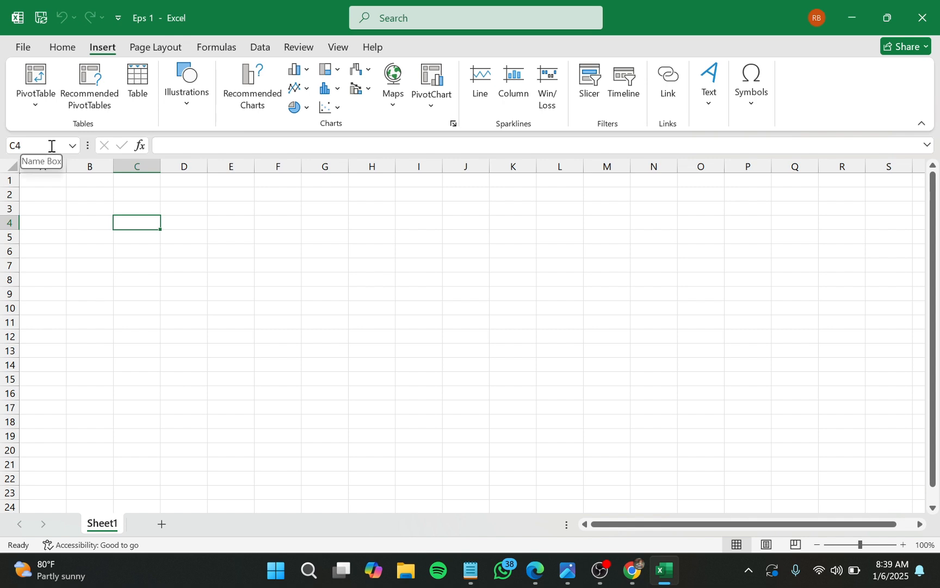
Try entering "ffs" in cell C4 through the formula bar, erase it, and select cell E4
click(179, 141)
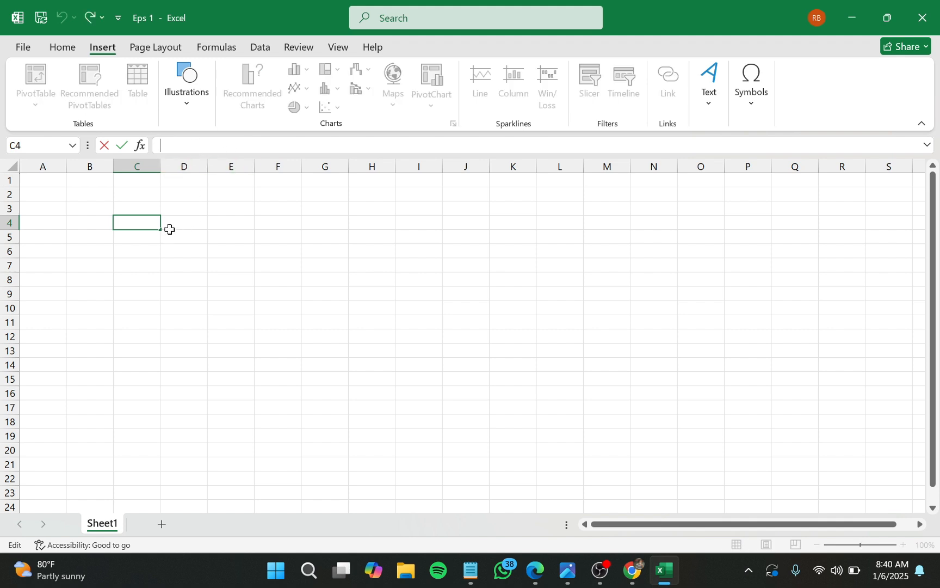
text(ffs)
key(BackSpace)
key(BackSpace)
key(BackSpace)
click(208, 221)
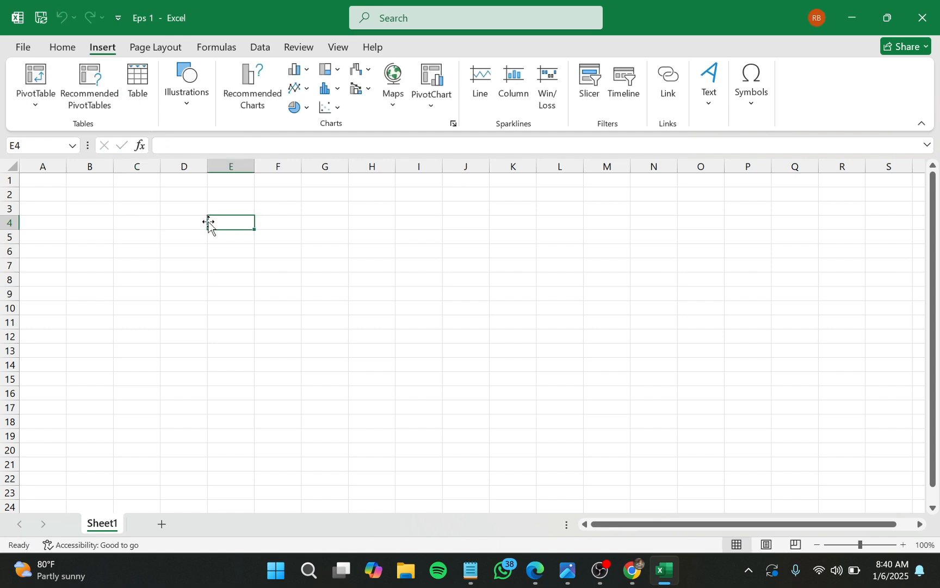
Examine the Insert Function categories and list all functions, without inserting one
click(141, 146)
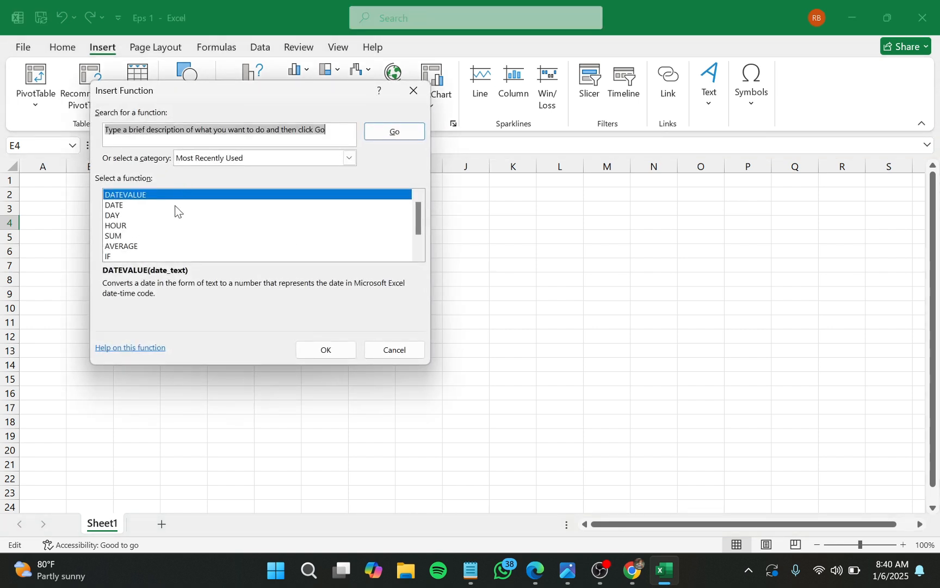
click(234, 157)
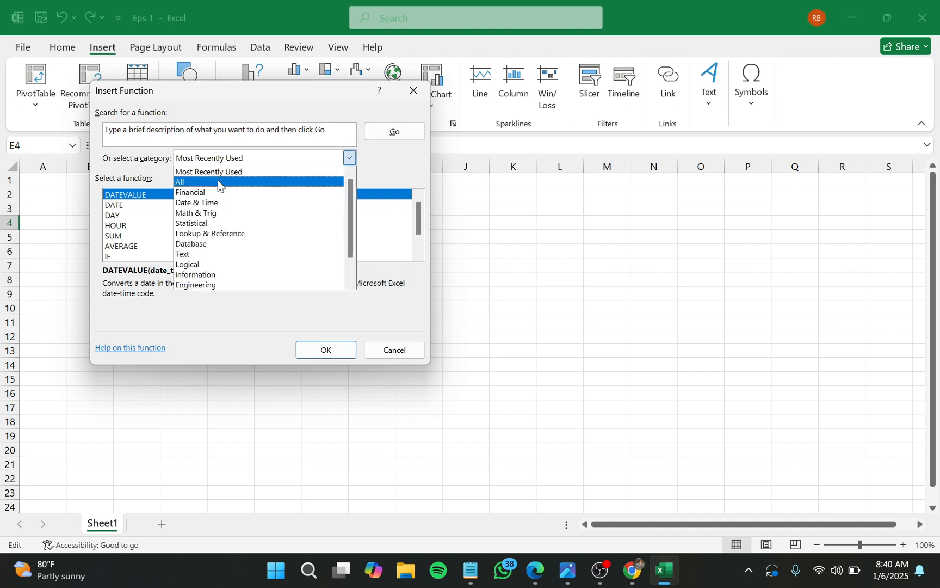
click(217, 182)
click(243, 153)
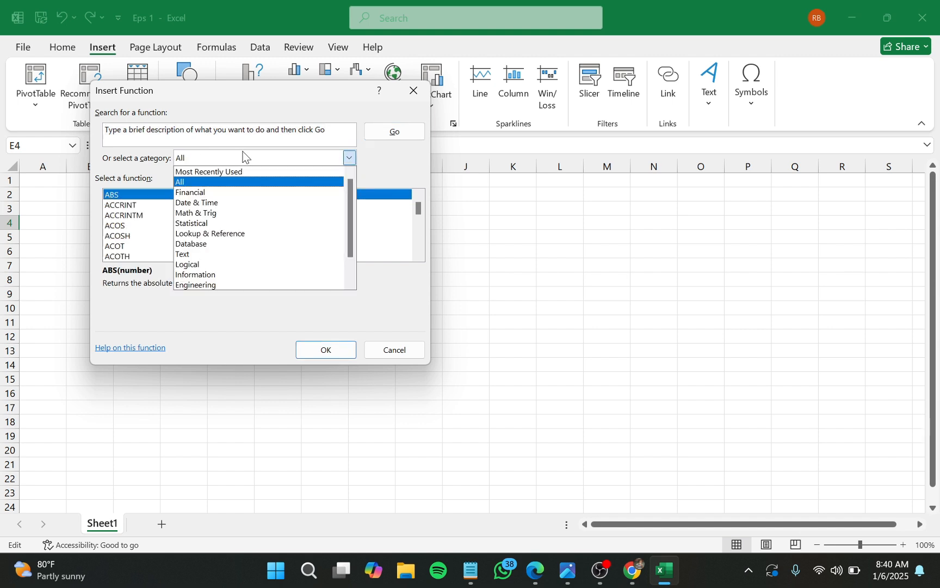
click(412, 92)
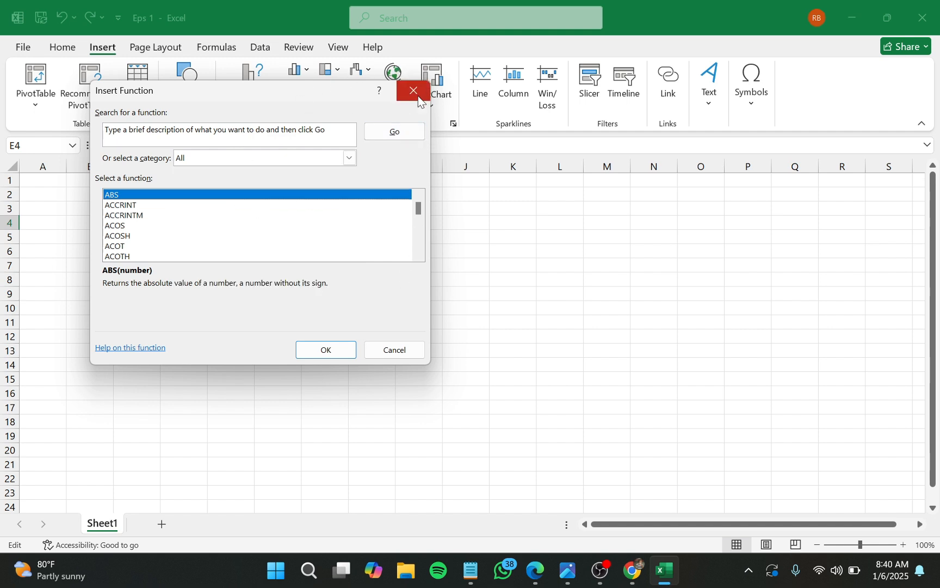
click(418, 97)
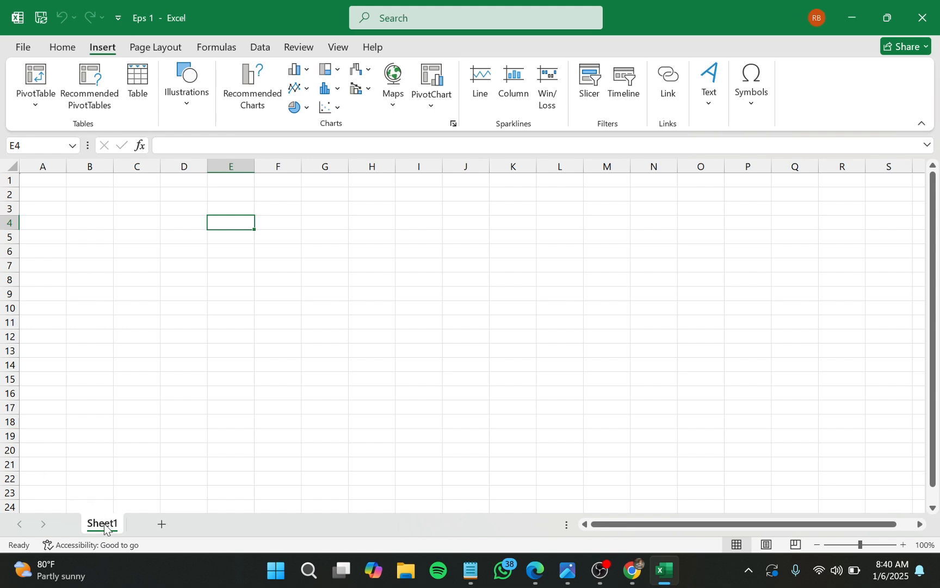
Add a second worksheet and switch between the two sheets, ending on Sheet1
click(162, 524)
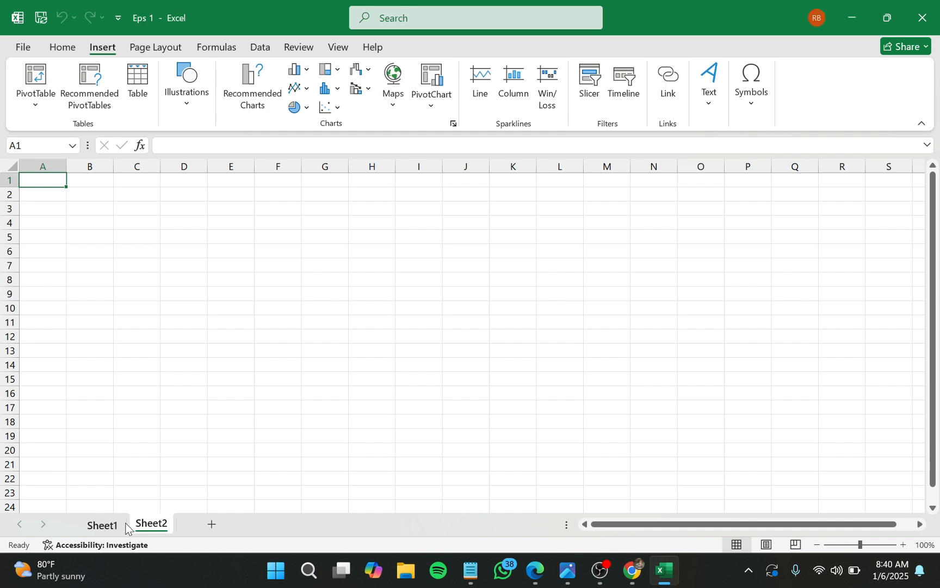
click(124, 524)
click(141, 523)
click(101, 526)
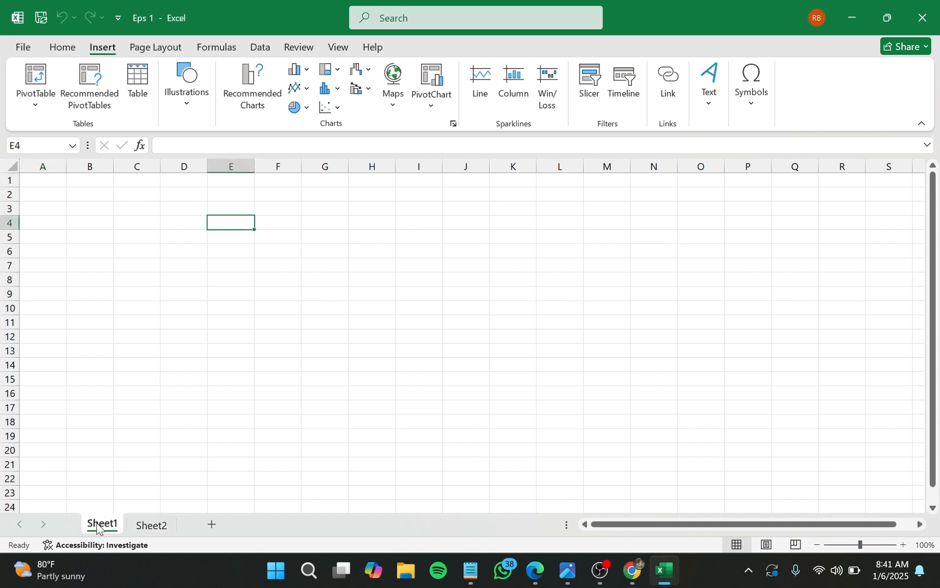
Switch back and forth between Sheet1 and Sheet2 to compare the two worksheets, ending on Sheet2
click(168, 529)
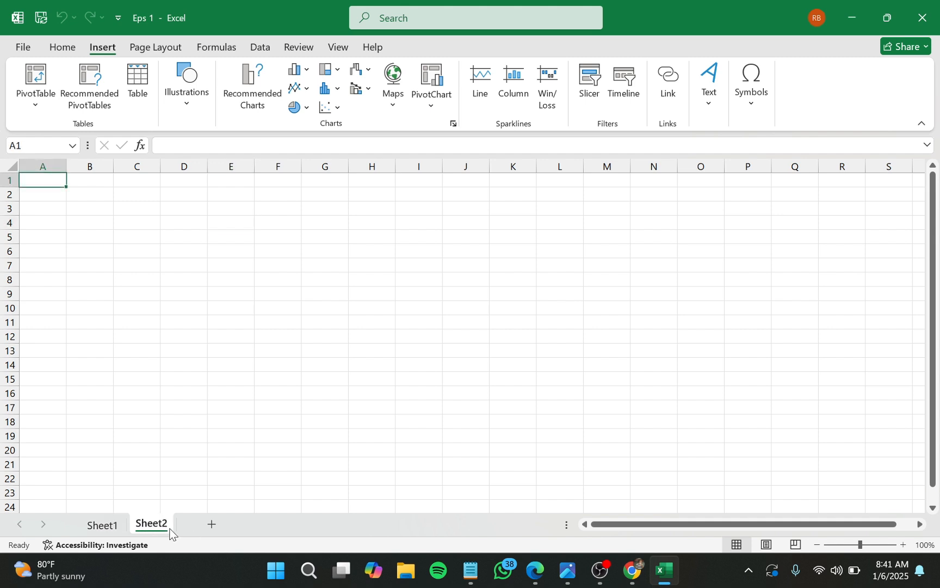
click(106, 527)
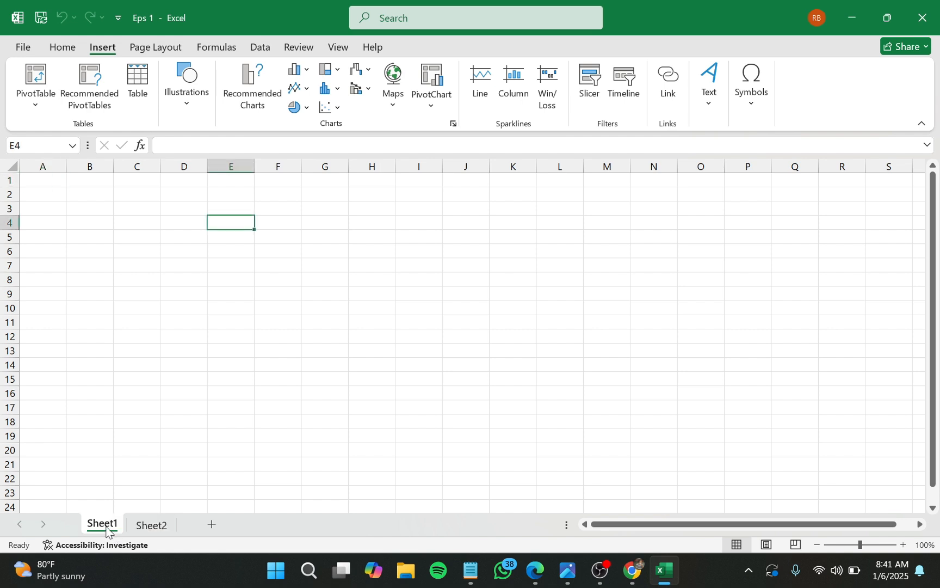
click(162, 522)
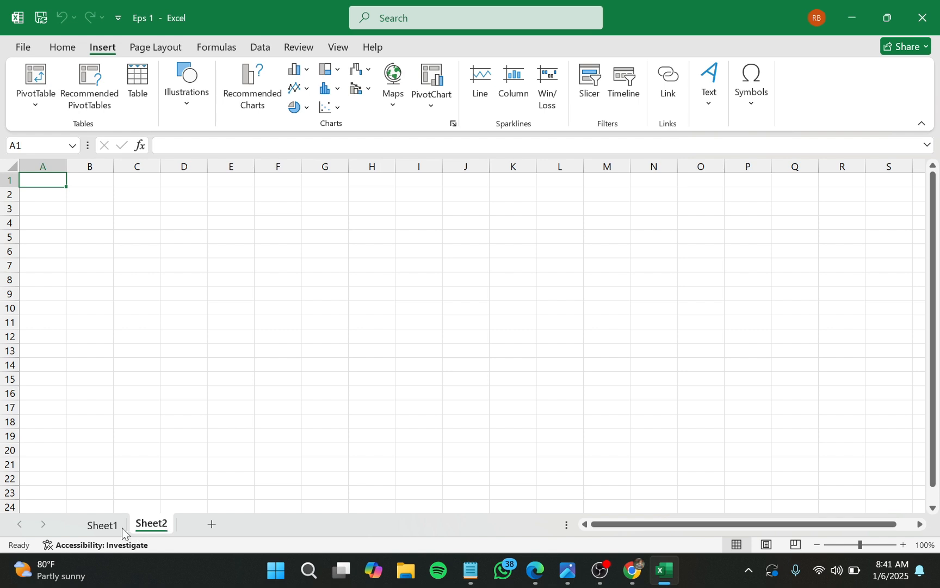
click(105, 529)
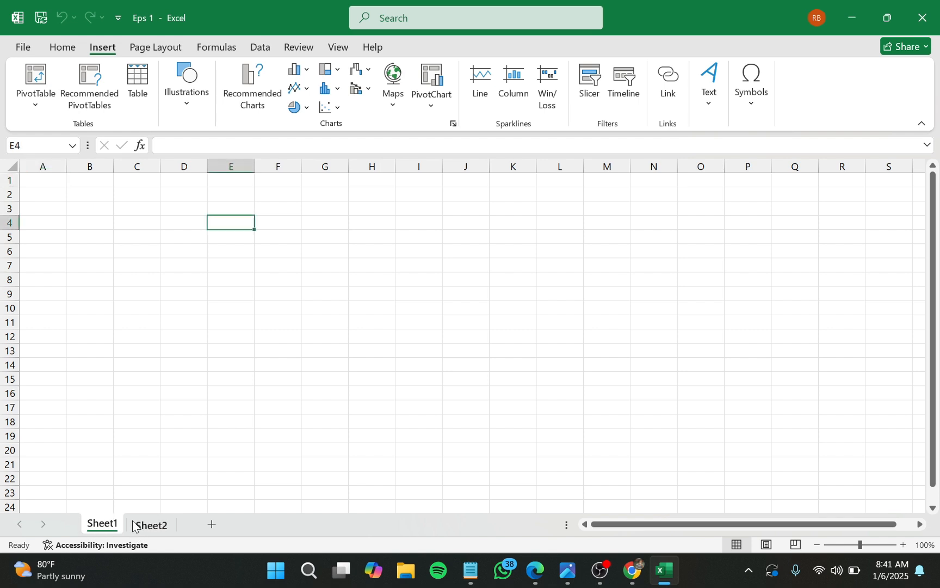
click(134, 524)
click(104, 526)
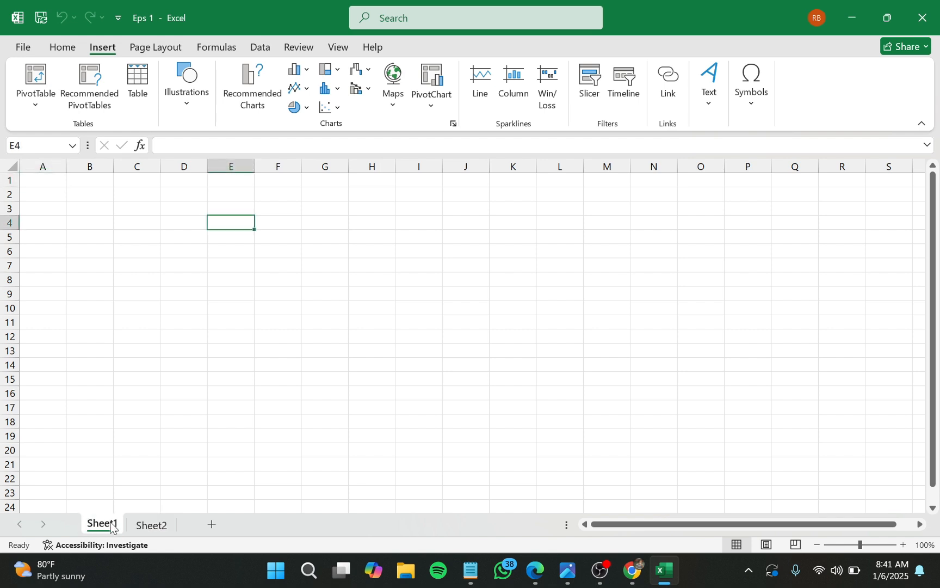
click(163, 529)
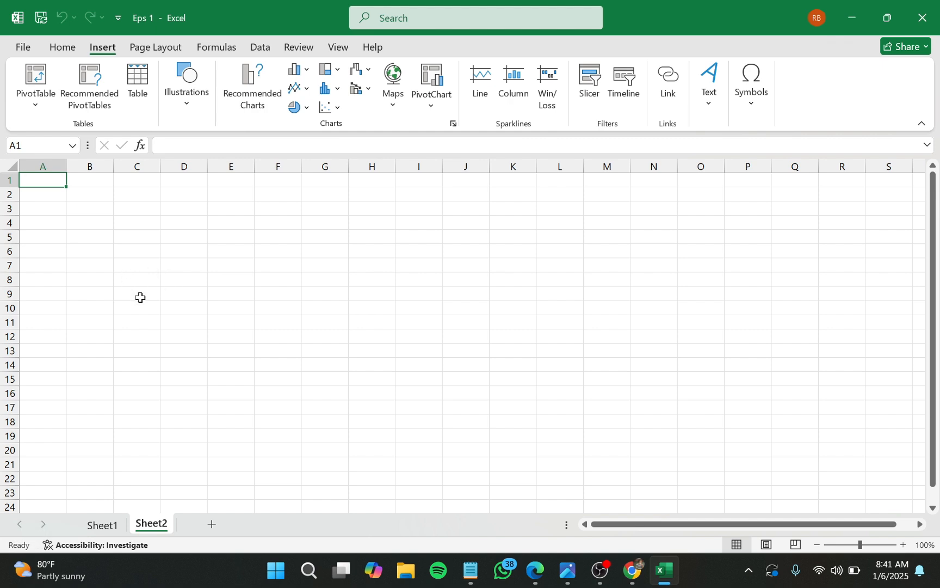
Try entering "h" in cell D5 of Sheet2 through the formula bar, erase it, and select cell E12
click(192, 235)
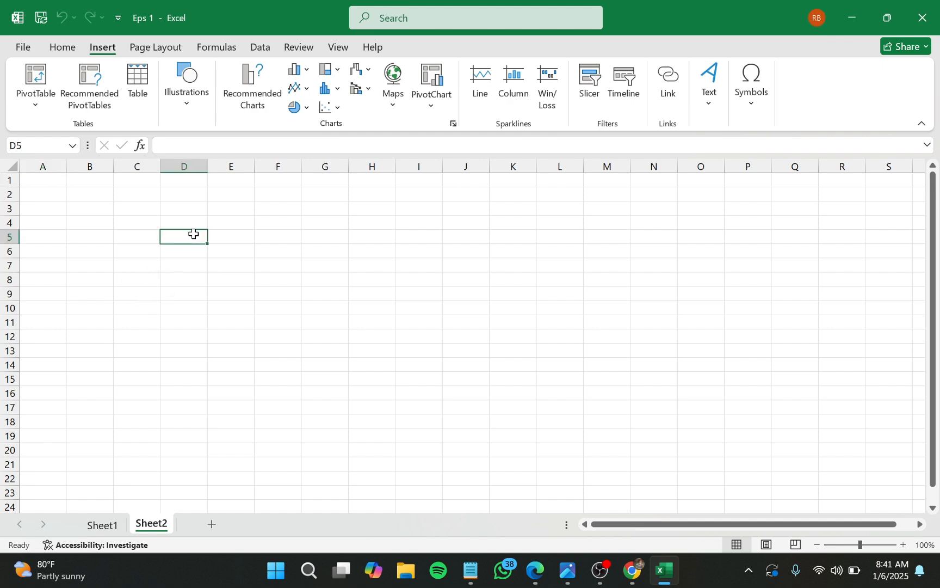
click(218, 145)
text(h)
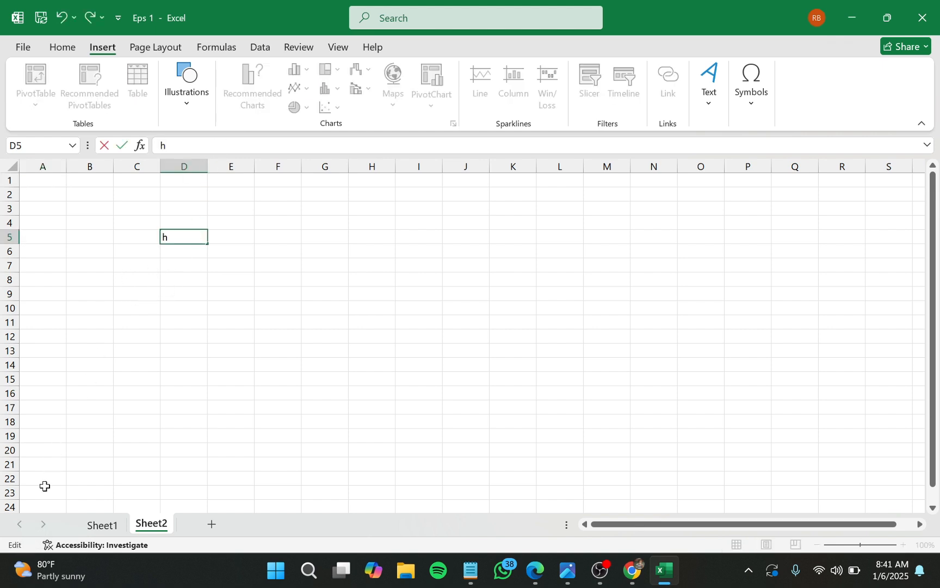
key(BackSpace)
click(210, 339)
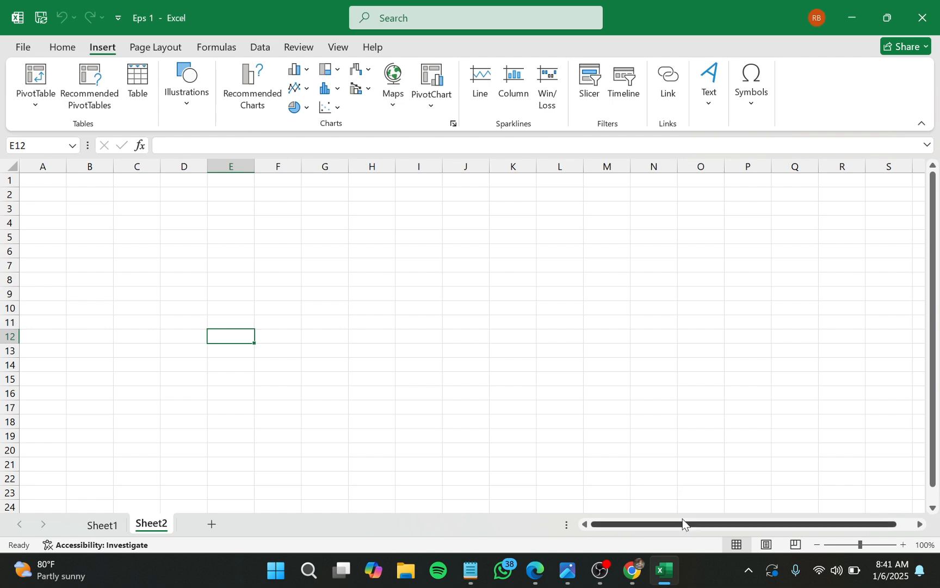
drag(674, 523, 622, 520)
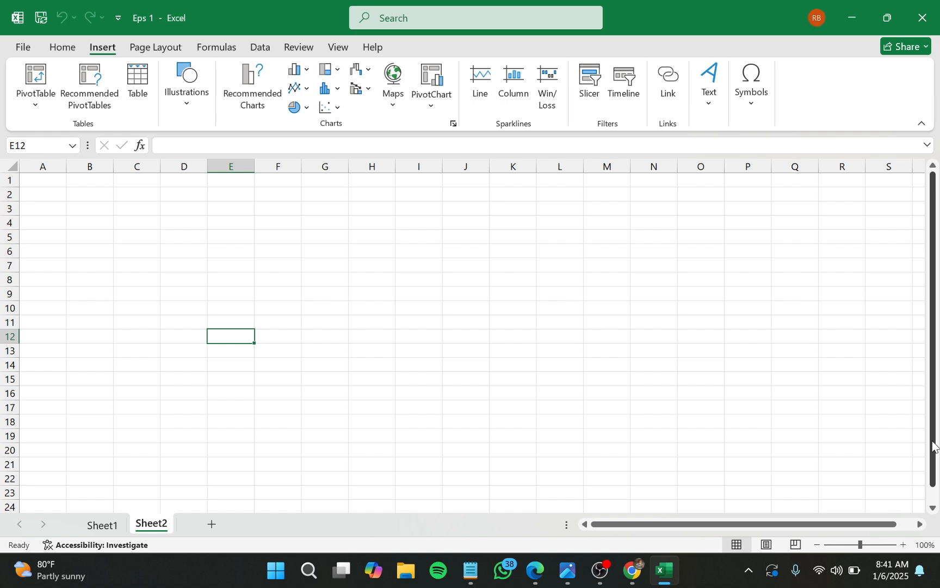
drag(935, 450, 933, 474)
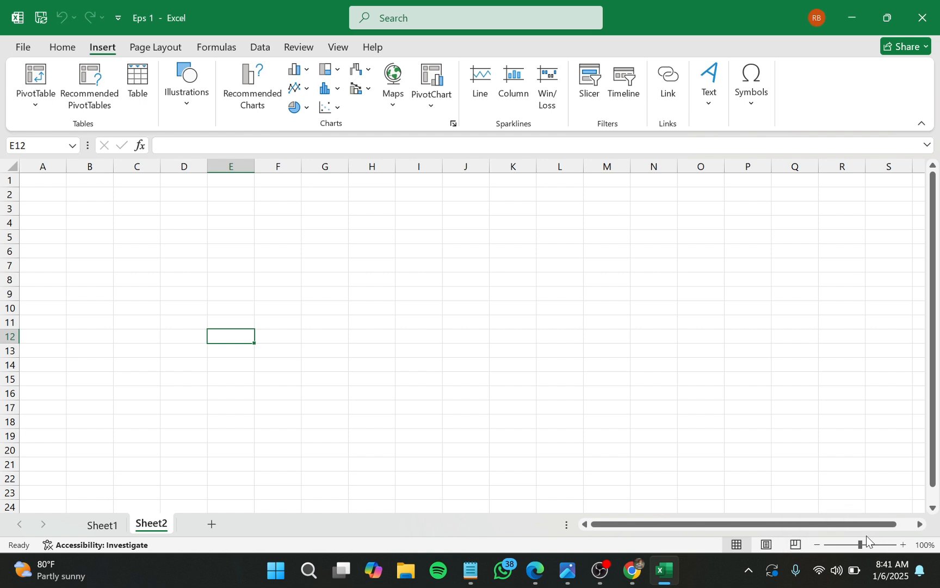
Zoom Sheet2 out to 80%, look over its rows, and restore the zoom to 100%
click(819, 545)
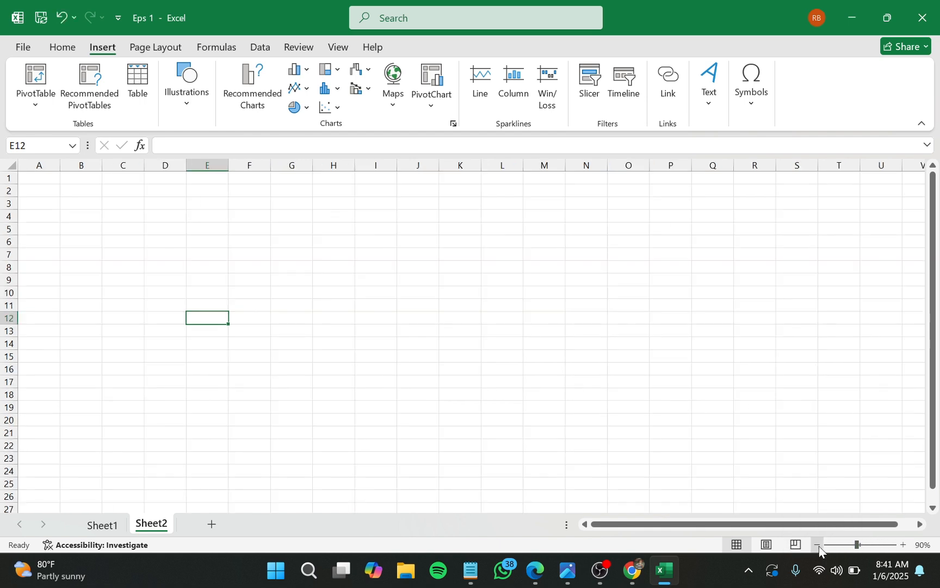
click(819, 545)
scroll(651, 376, down, 1)
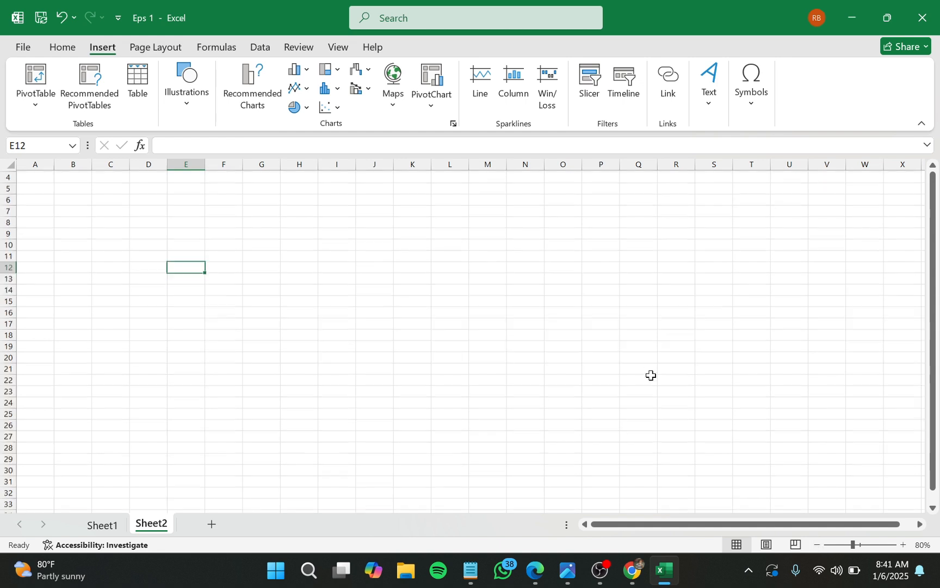
scroll(651, 376, up, 1)
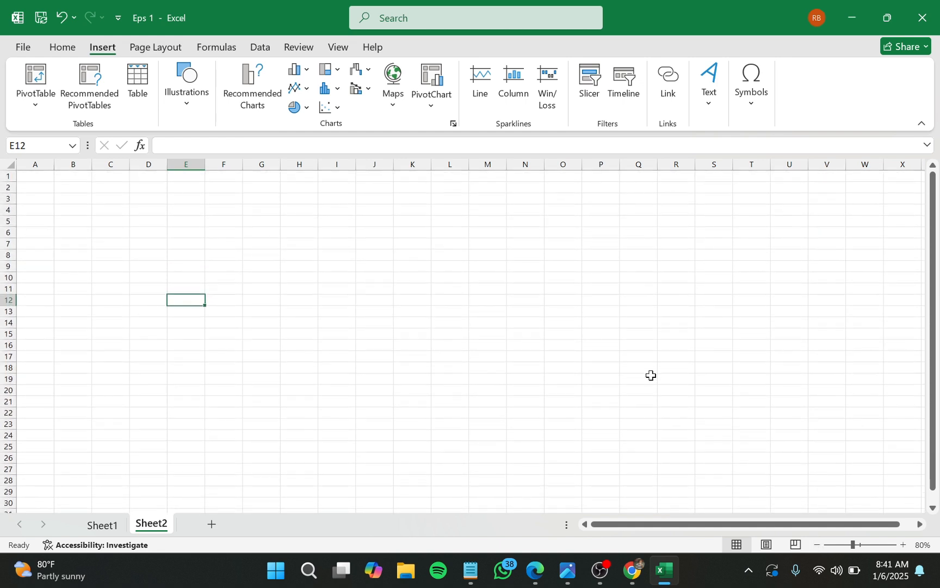
click(905, 545)
click(904, 546)
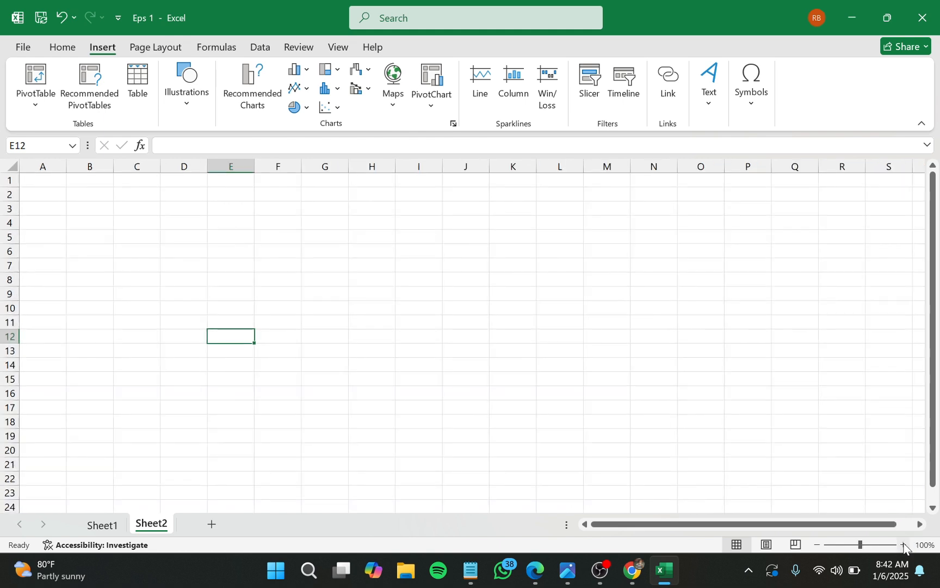
Enlarge the view of Sheet2 to 116% and bring it back to 100%
click(863, 545)
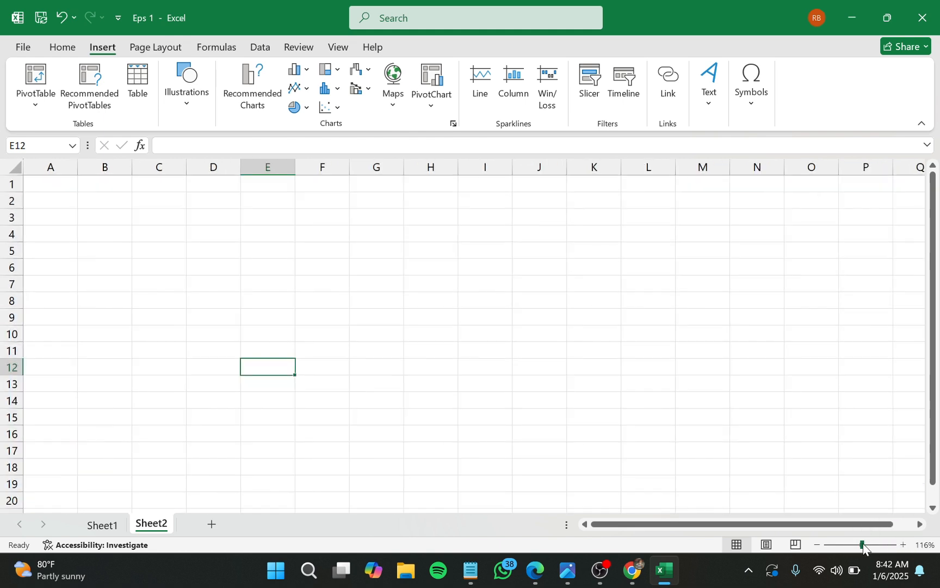
click(858, 545)
click(860, 545)
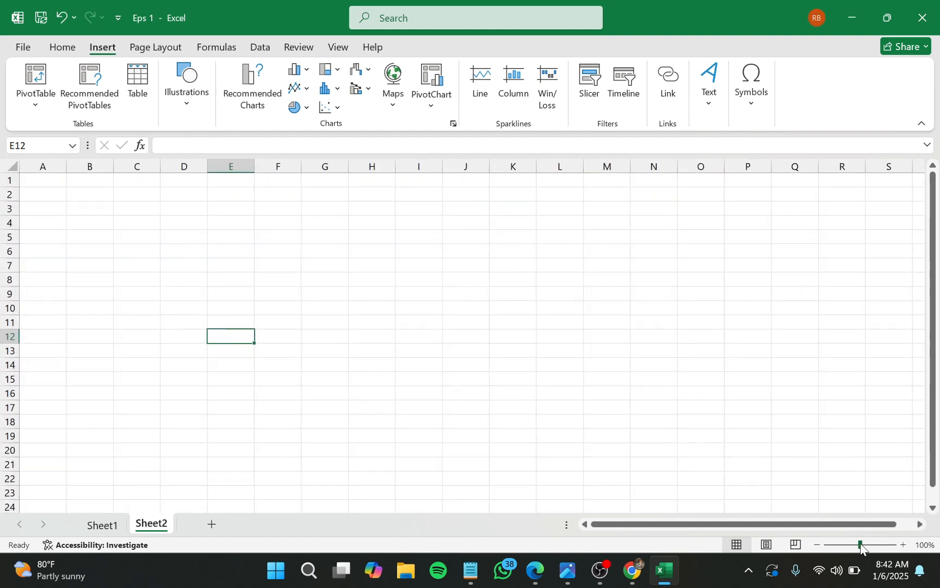